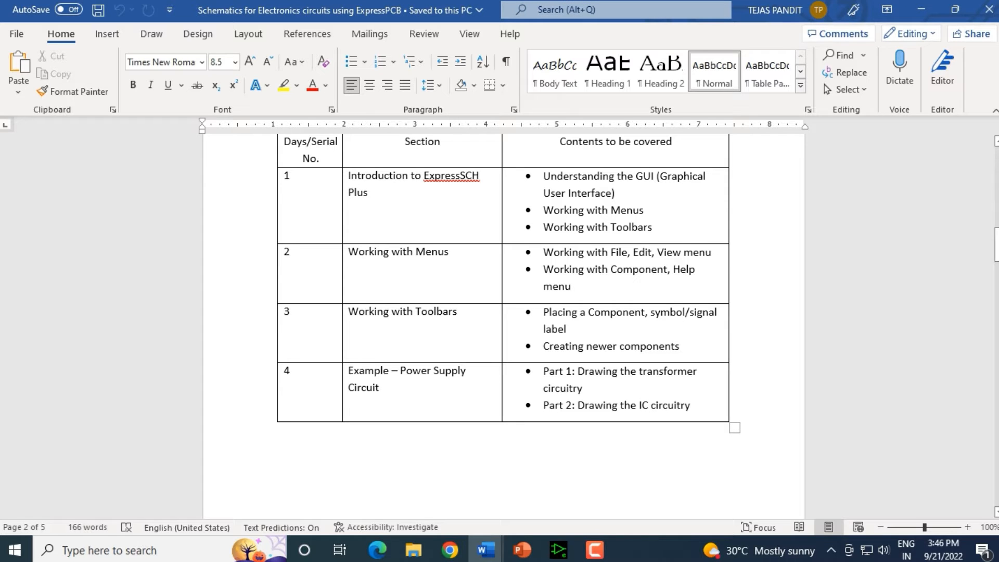
# Step: Highlight the Working with Menus and Working with Toolbars sections and their toolbar topics in the course outline table
pyautogui.moveTo(349, 252); pyautogui.dragTo(444, 252)
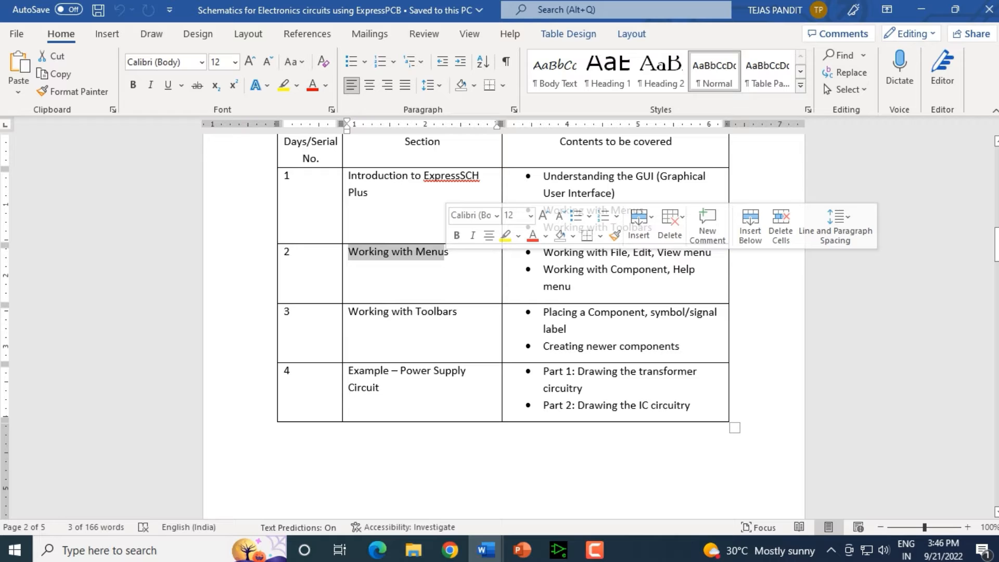
pyautogui.moveTo(349, 312); pyautogui.dragTo(457, 312)
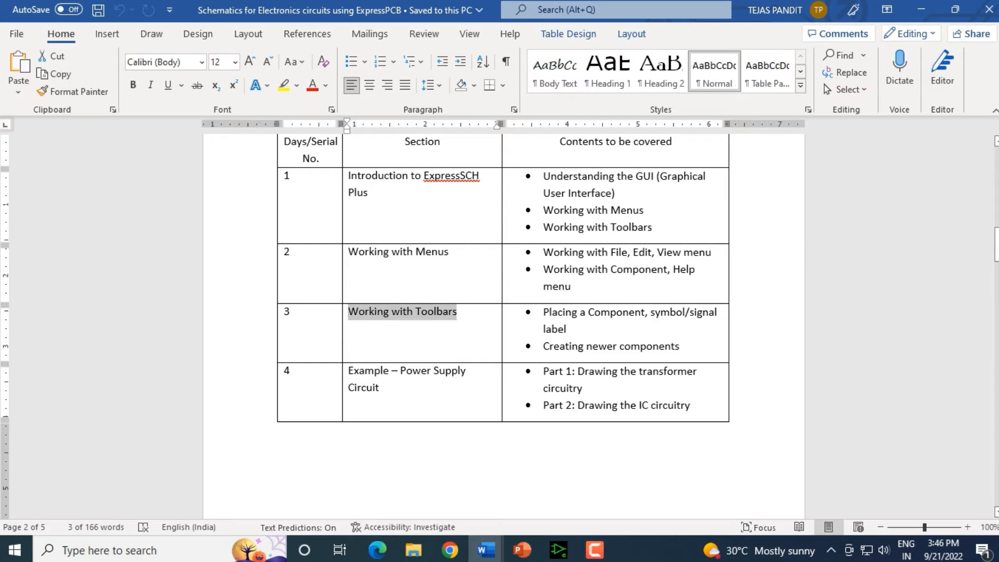
pyautogui.moveTo(544, 312); pyautogui.dragTo(679, 347)
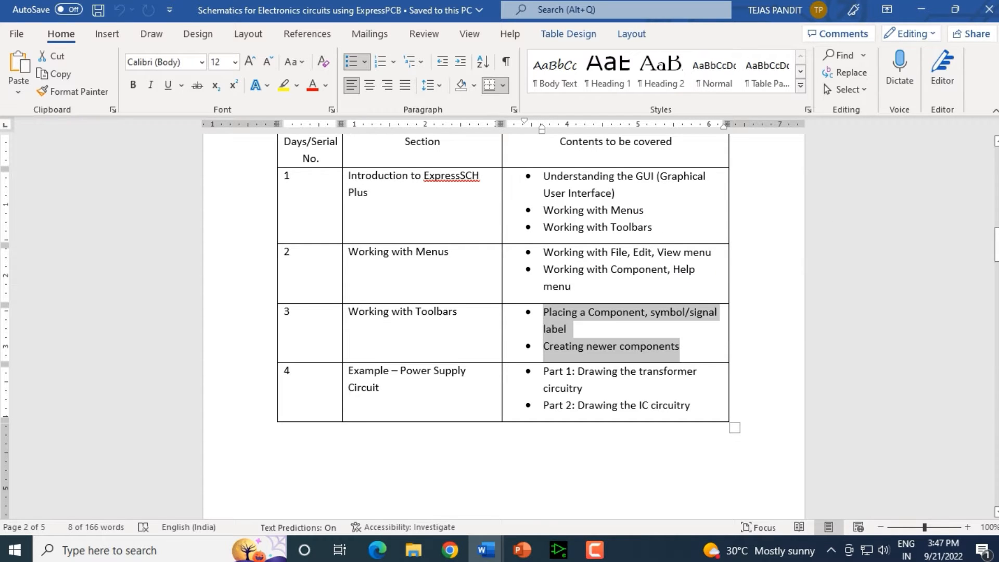
pyautogui.click(562, 312)
pyautogui.moveTo(679, 347); pyautogui.dragTo(543, 312)
pyautogui.click(566, 329)
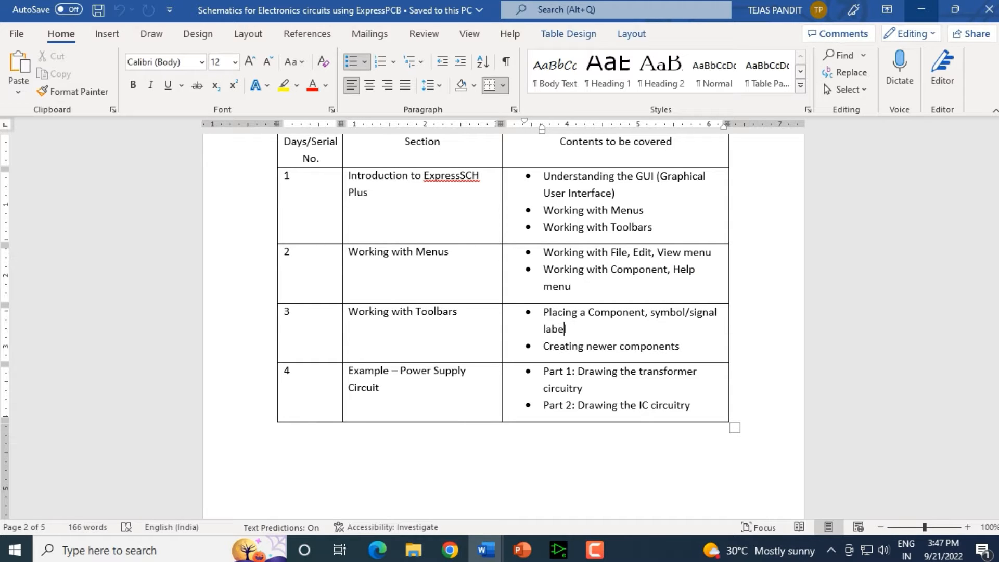
# Step: Switch from the document to ExpressSCH Plus and inspect the blank schematic sheet
pyautogui.click(921, 10)
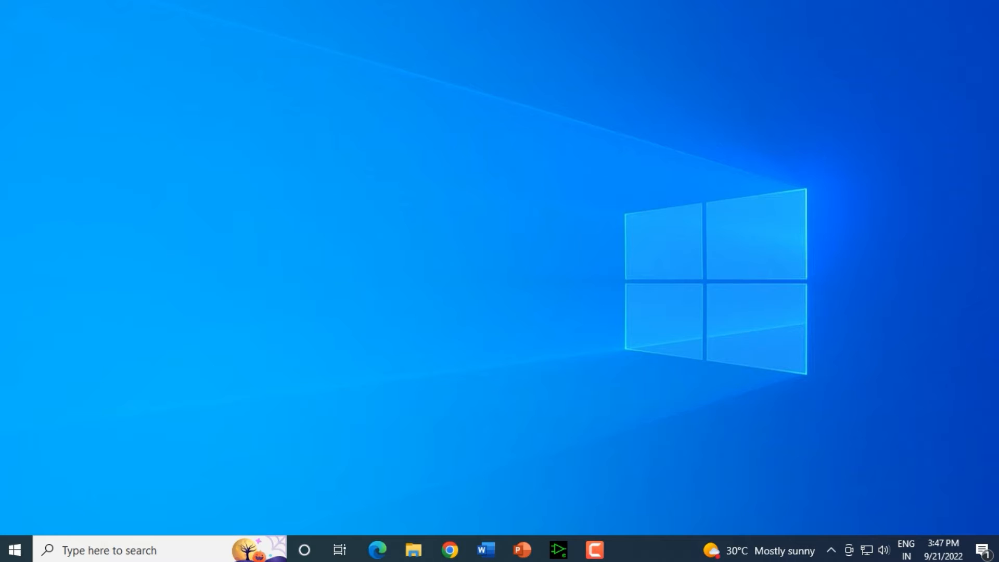
pyautogui.click(558, 550)
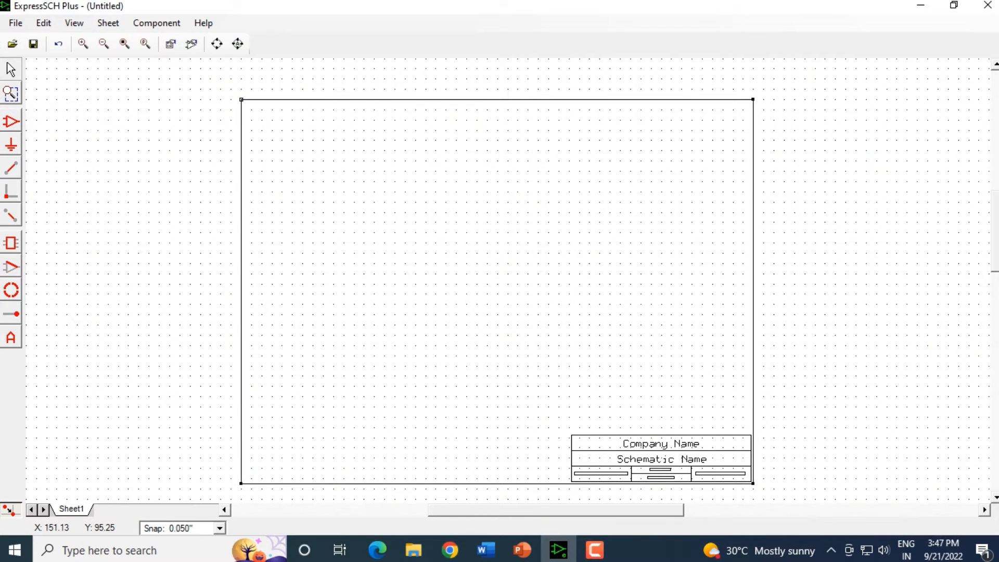
pyautogui.scroll(-2, 500, 281)
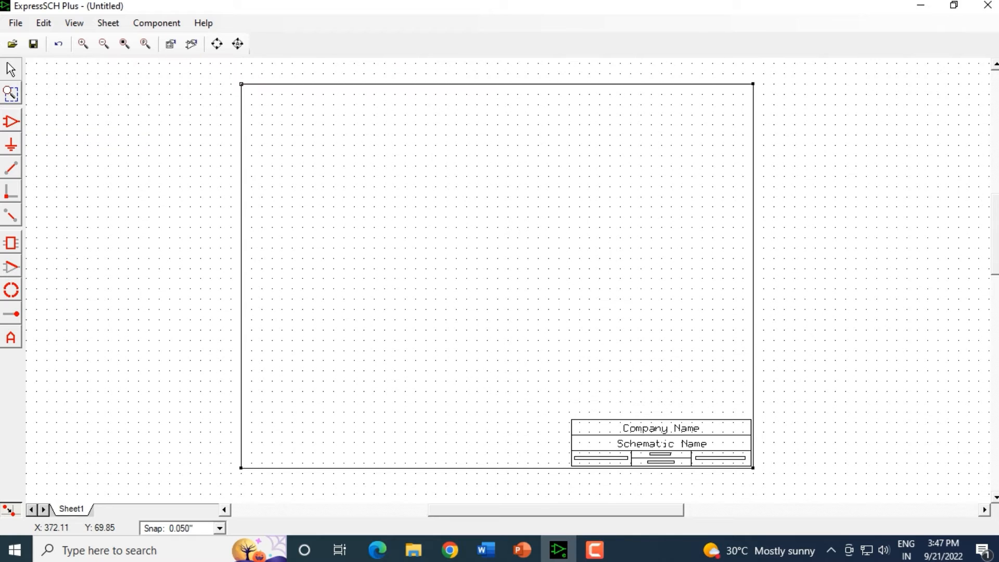
pyautogui.scroll(1, 614, 253)
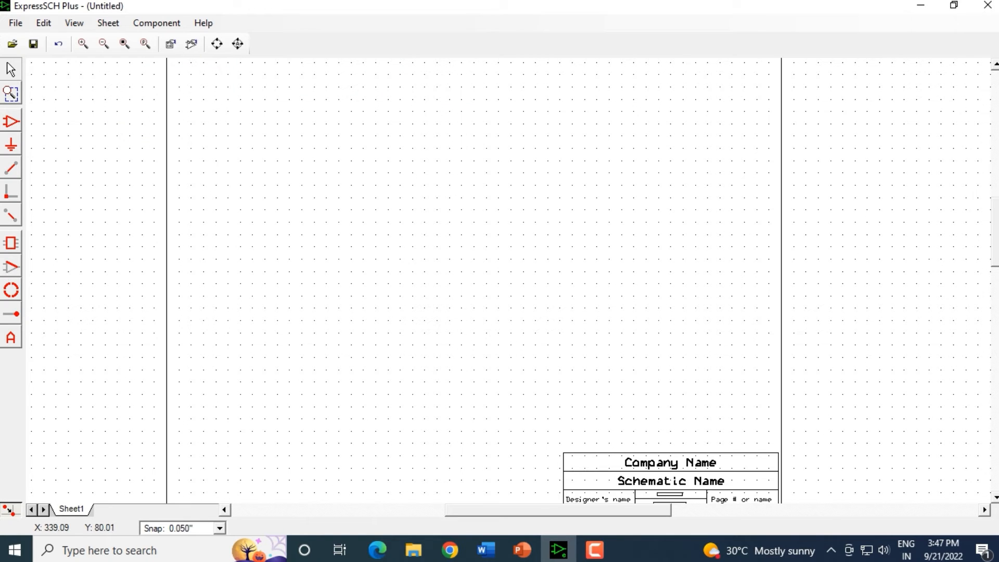
pyautogui.scroll(-3, 473, 281)
pyautogui.scroll(5, 473, 281)
pyautogui.scroll(-2, 499, 281)
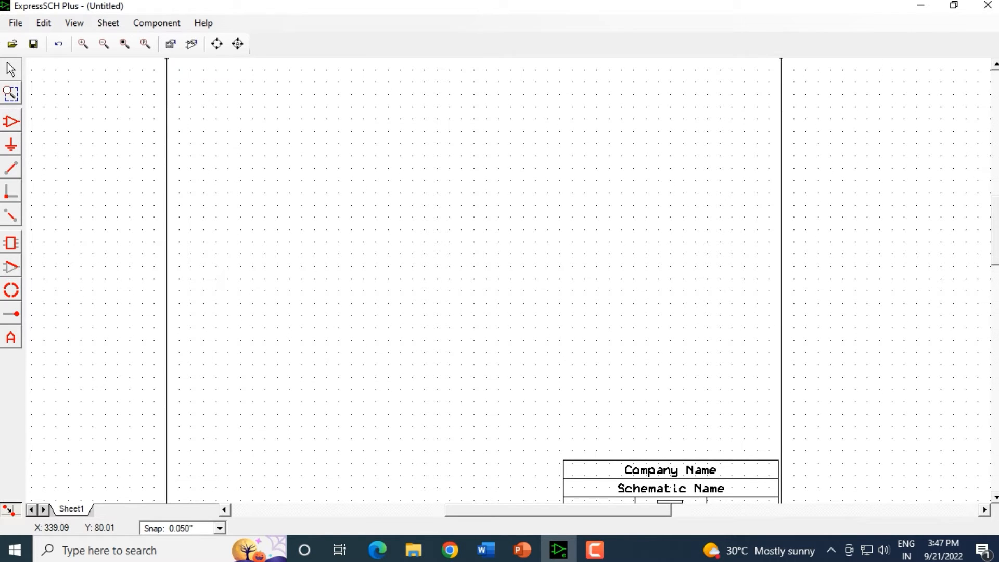
pyautogui.scroll(1, 499, 281)
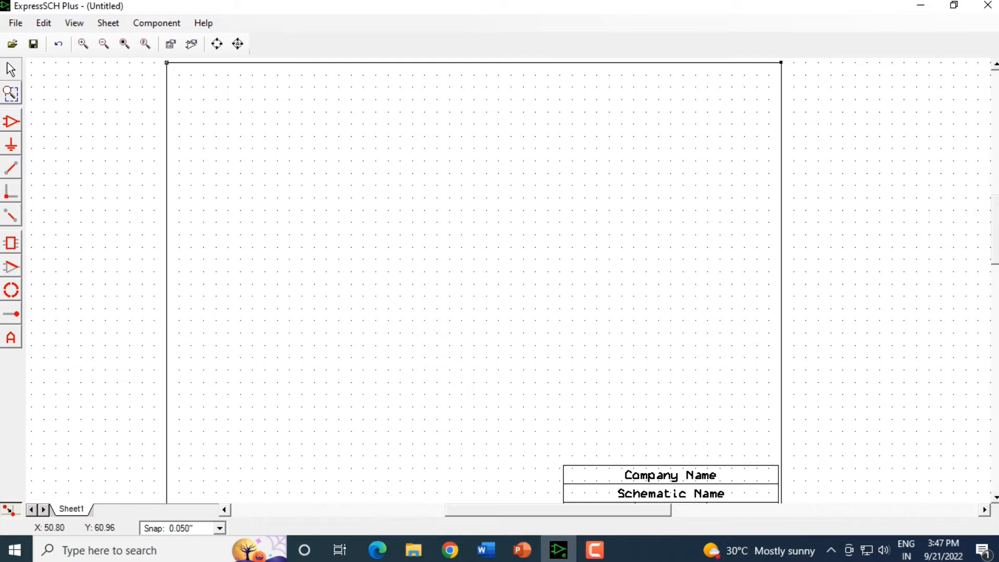
# Step: Open the Automatic-baby-night-light-circuit-II reference image from the Electronics Schematic folder, then return to ExpressSCH Plus
pyautogui.moveTo(522, 550)
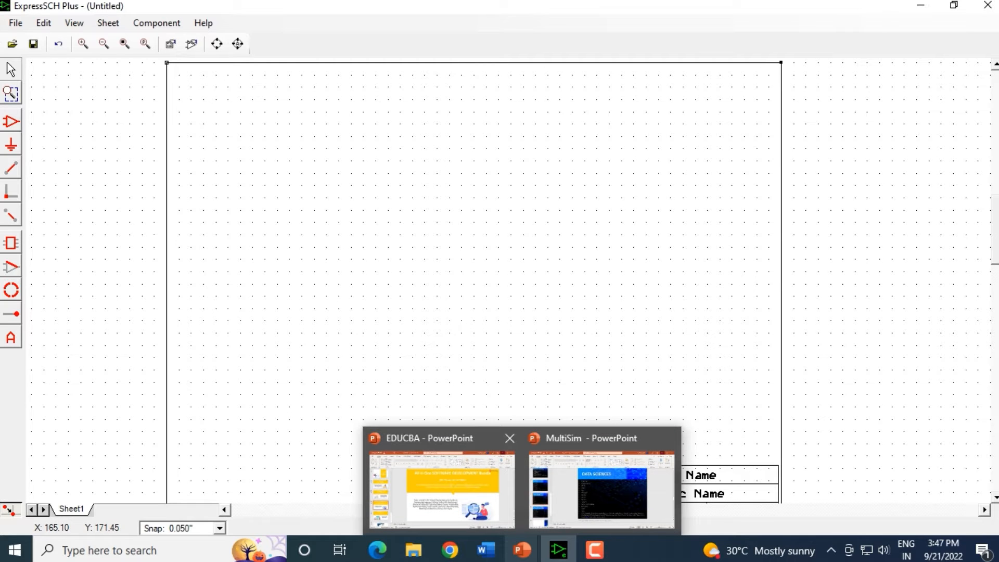
pyautogui.moveTo(413, 550)
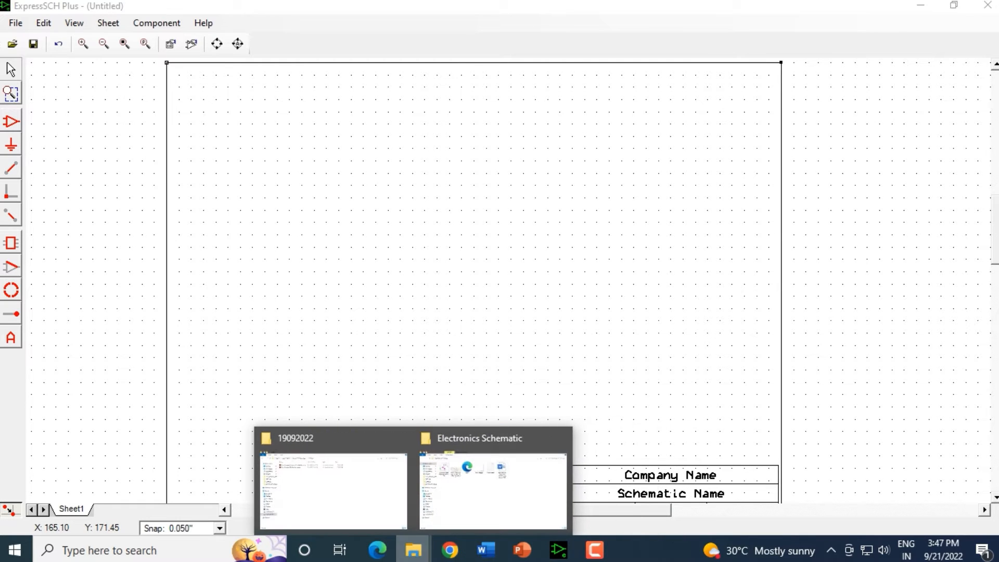
pyautogui.click(502, 482)
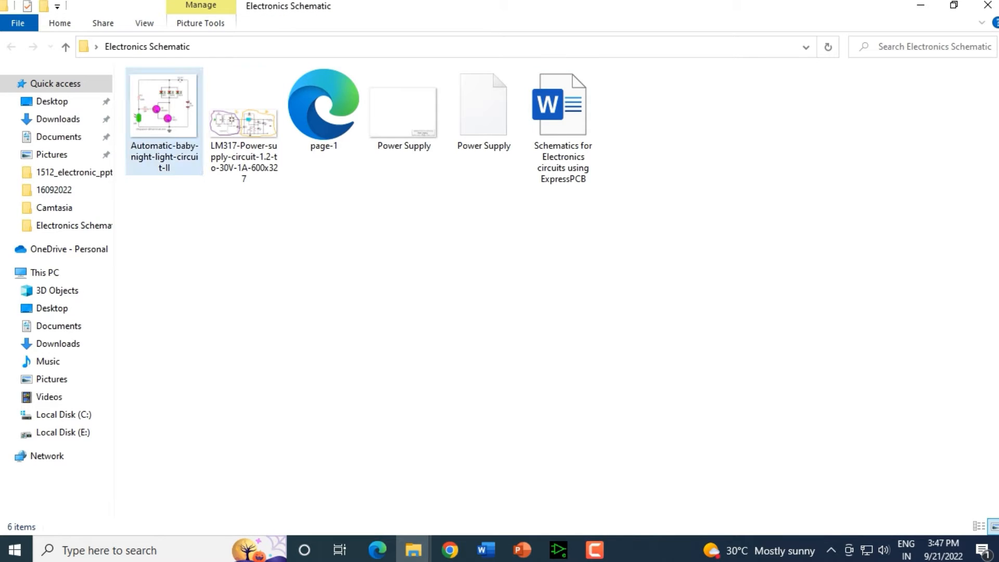
pyautogui.doubleClick(165, 120)
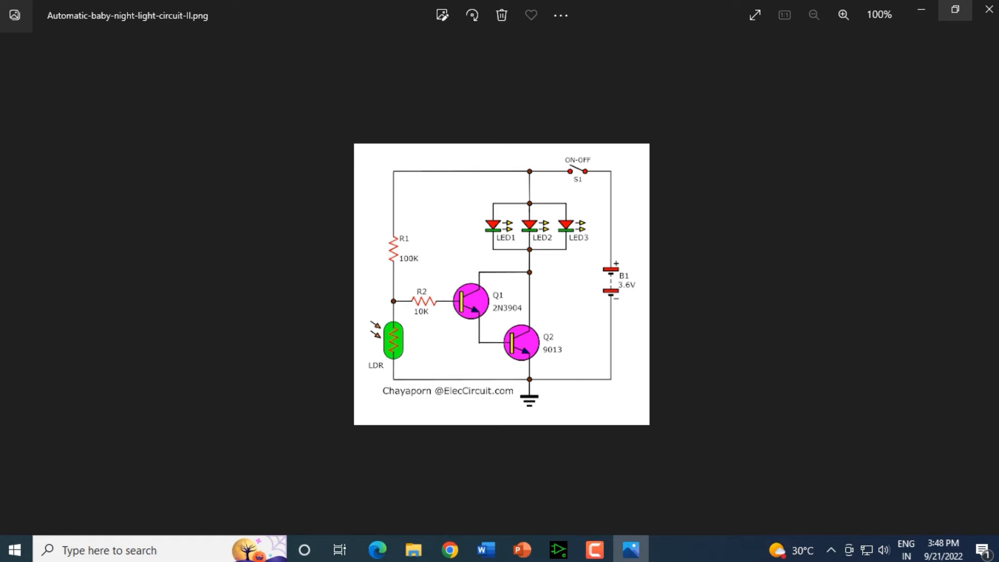
pyautogui.click(920, 9)
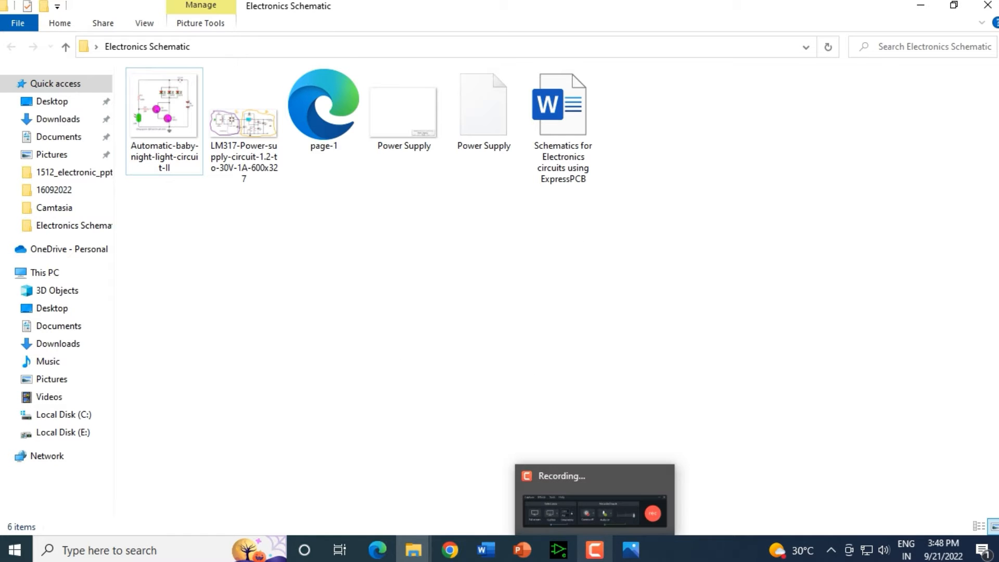
pyautogui.click(558, 549)
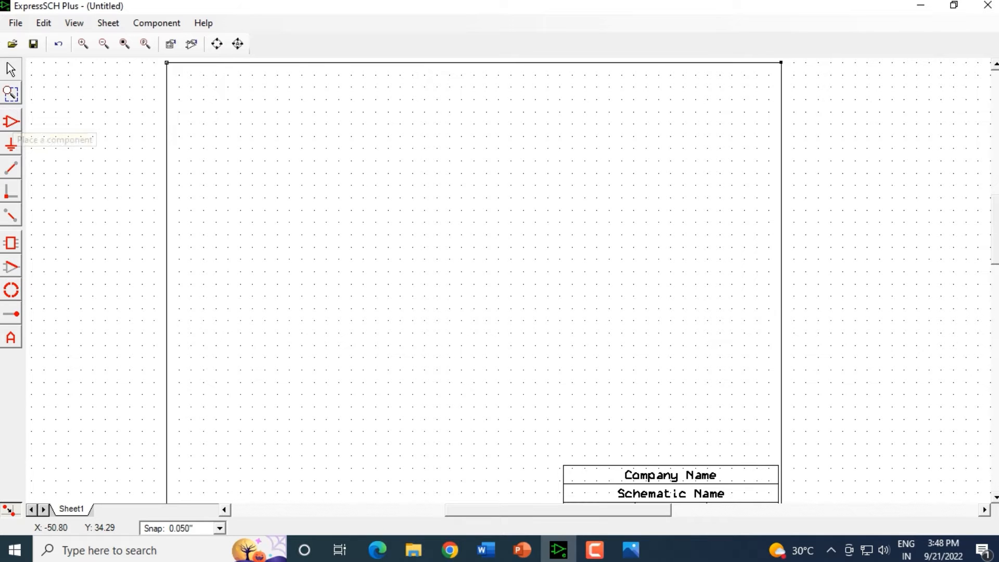
# Step: Start placing a component and browse the library components list
pyautogui.click(11, 121)
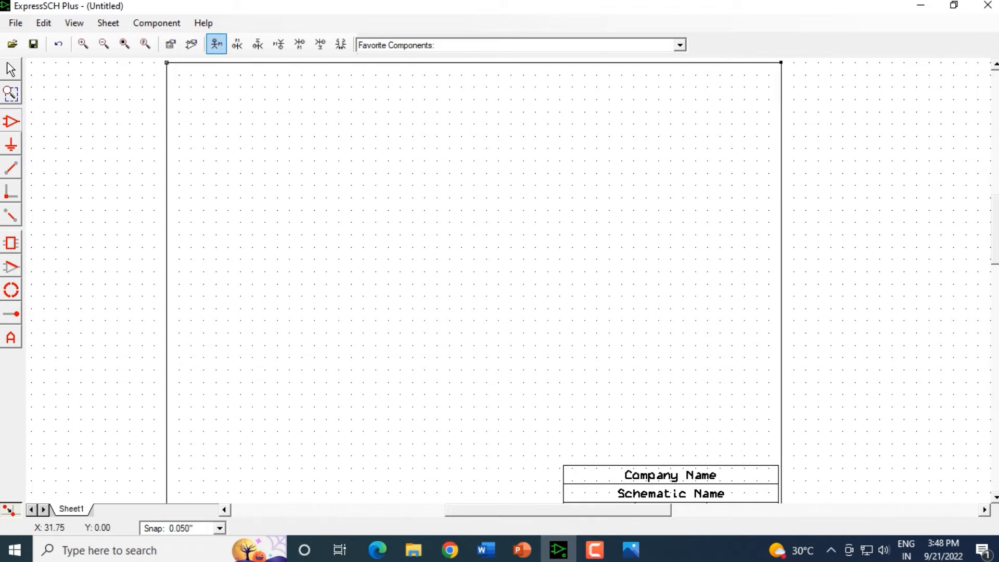
pyautogui.click(680, 46)
pyautogui.scroll(-20, 515, 150)
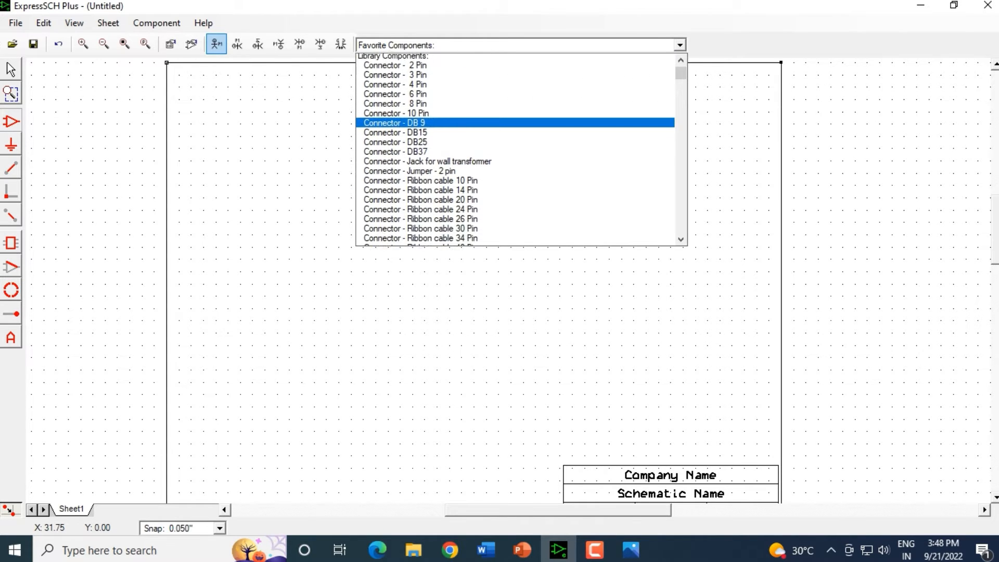
pyautogui.scroll(-20, 515, 150)
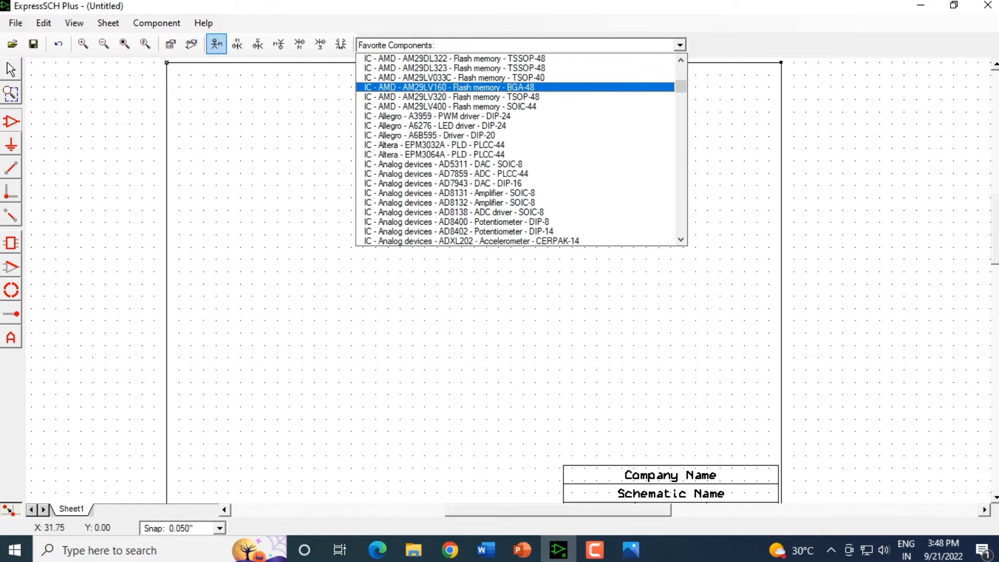
pyautogui.scroll(-20, 515, 150)
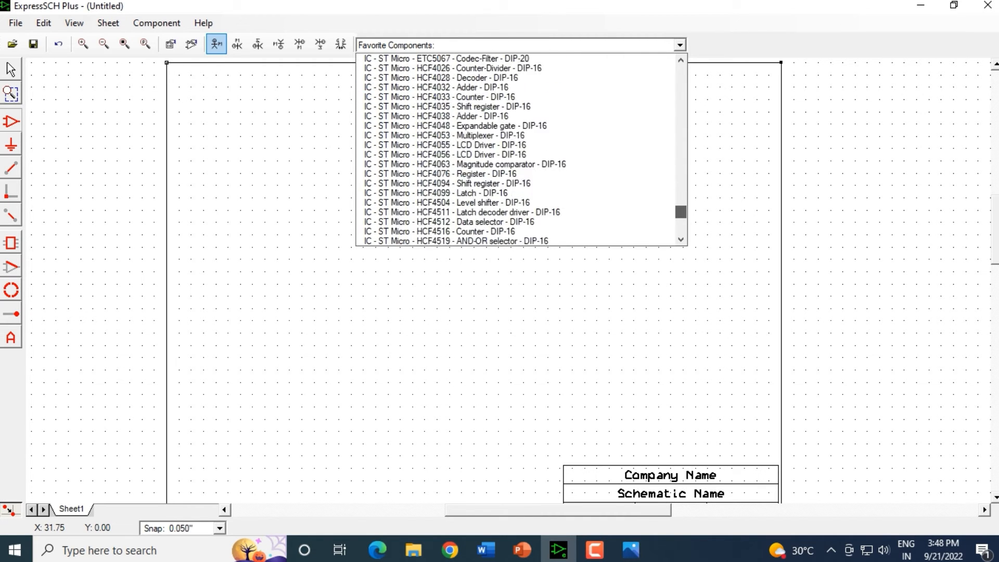
pyautogui.scroll(8, 515, 183)
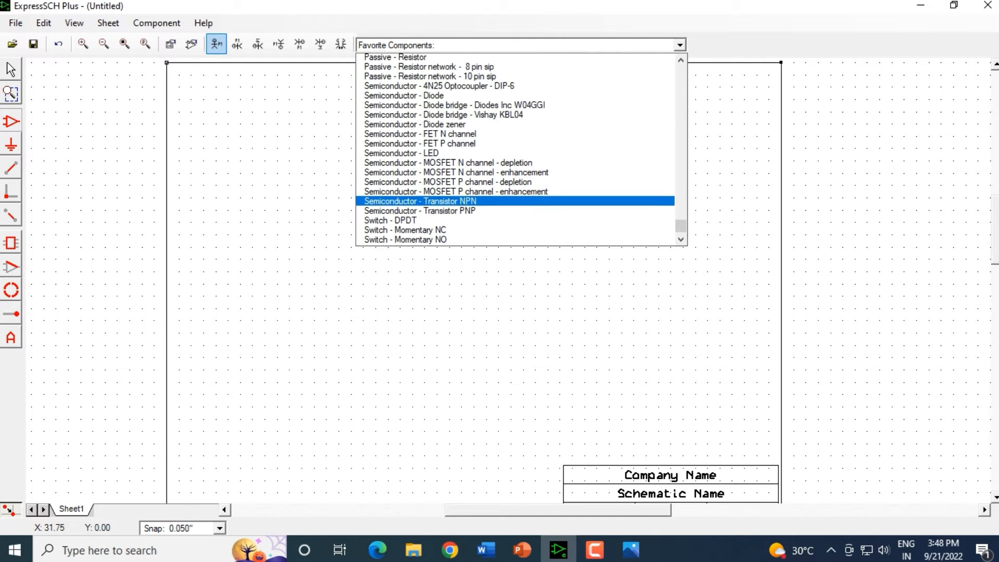
pyautogui.scroll(1, 515, 154)
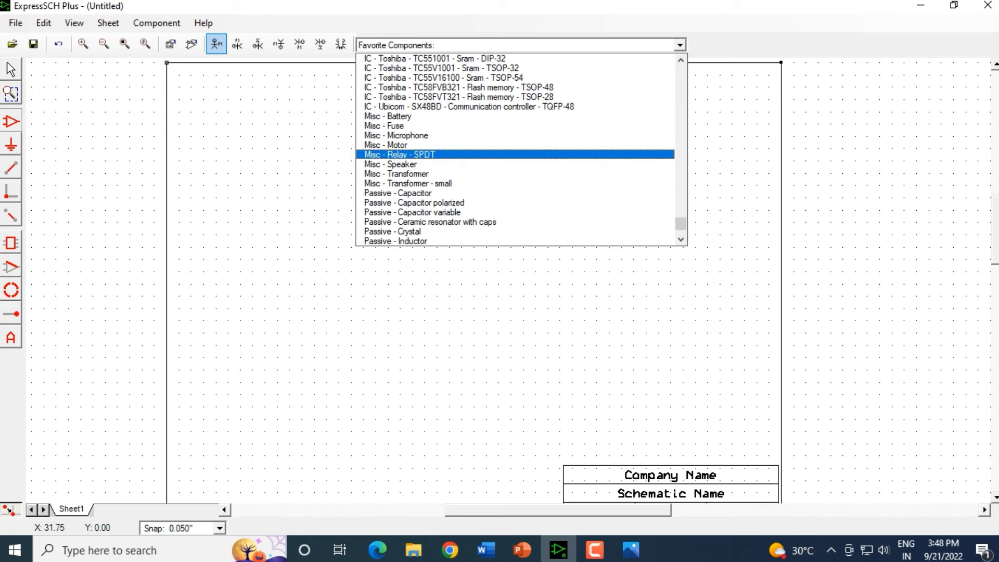
pyautogui.scroll(20, 515, 154)
pyautogui.scroll(-8, 515, 154)
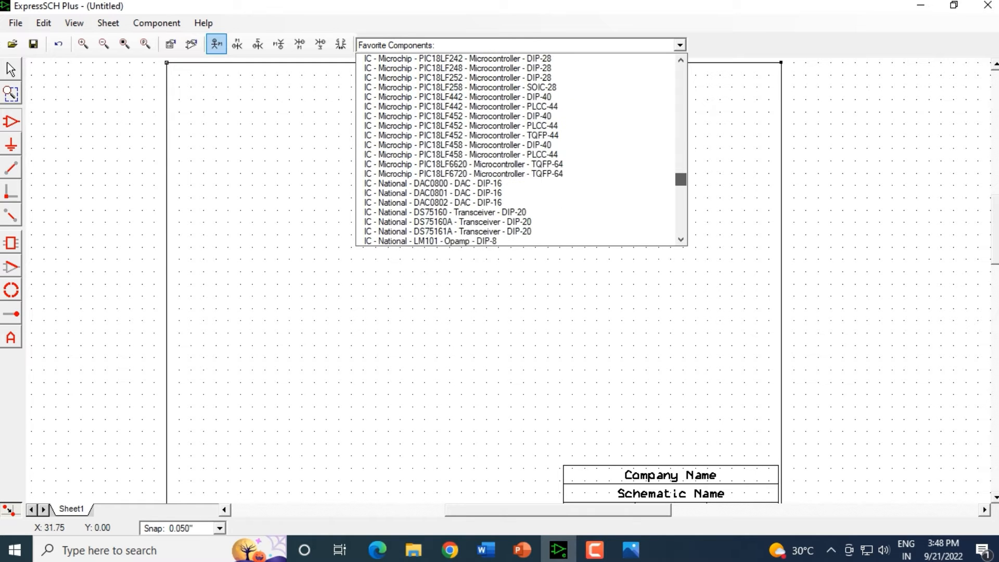
pyautogui.scroll(-20, 515, 154)
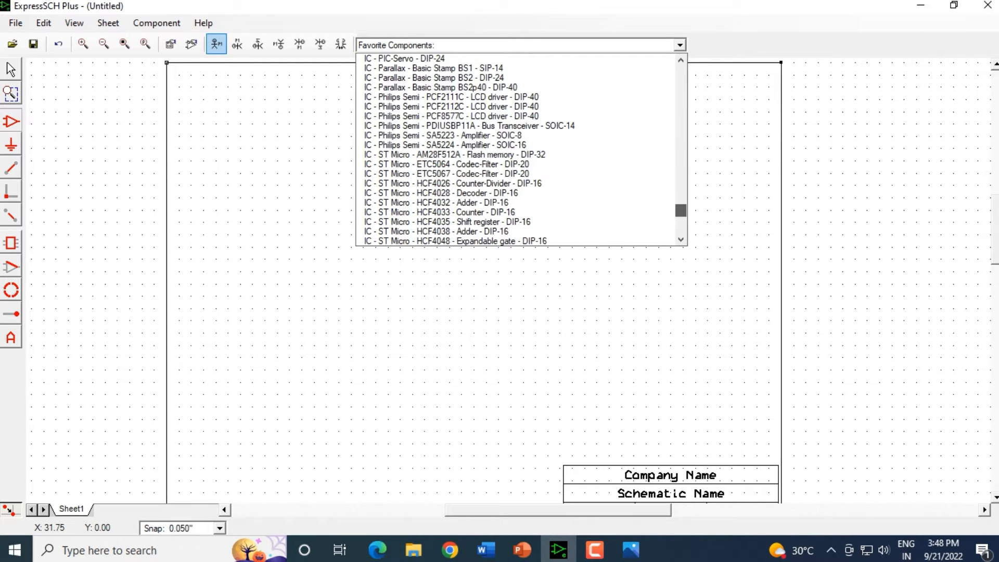
pyautogui.scroll(-20, 515, 154)
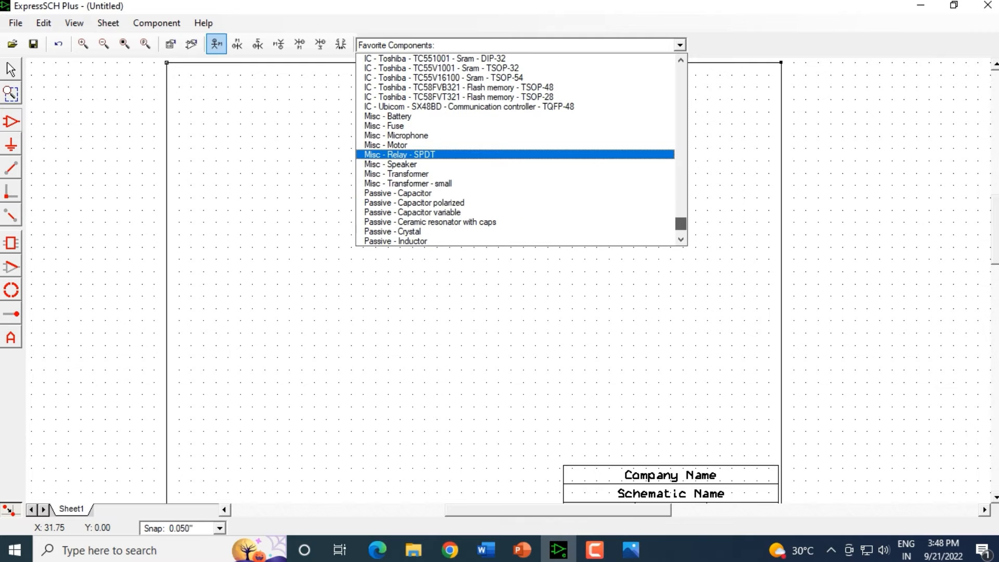
pyautogui.scroll(20, 515, 154)
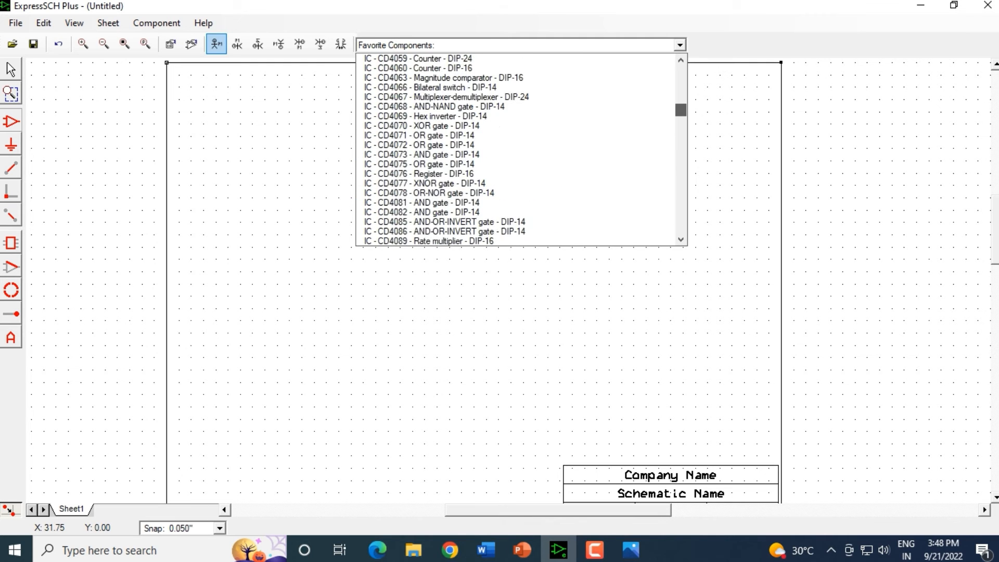
pyautogui.scroll(20, 515, 154)
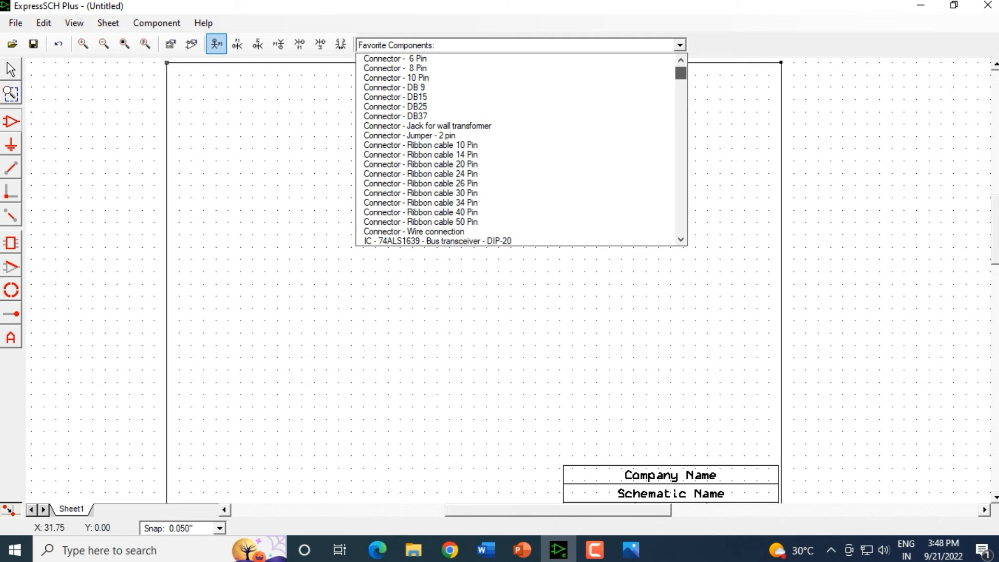
pyautogui.scroll(2, 515, 133)
pyautogui.scroll(-4, 515, 134)
pyautogui.scroll(-4, 515, 134)
pyautogui.scroll(-12, 515, 134)
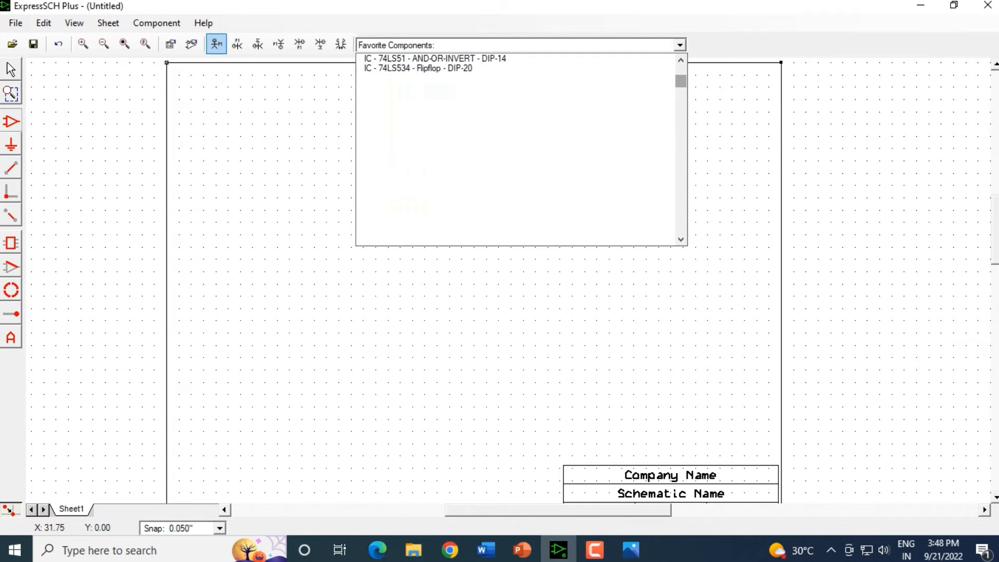
pyautogui.scroll(-3, 515, 134)
pyautogui.scroll(-20, 515, 134)
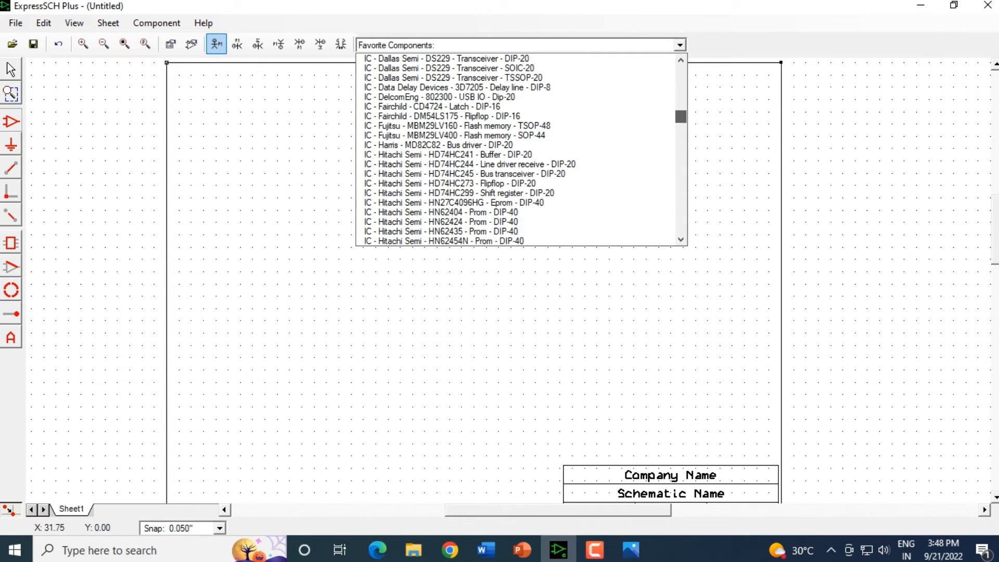
pyautogui.scroll(-20, 515, 134)
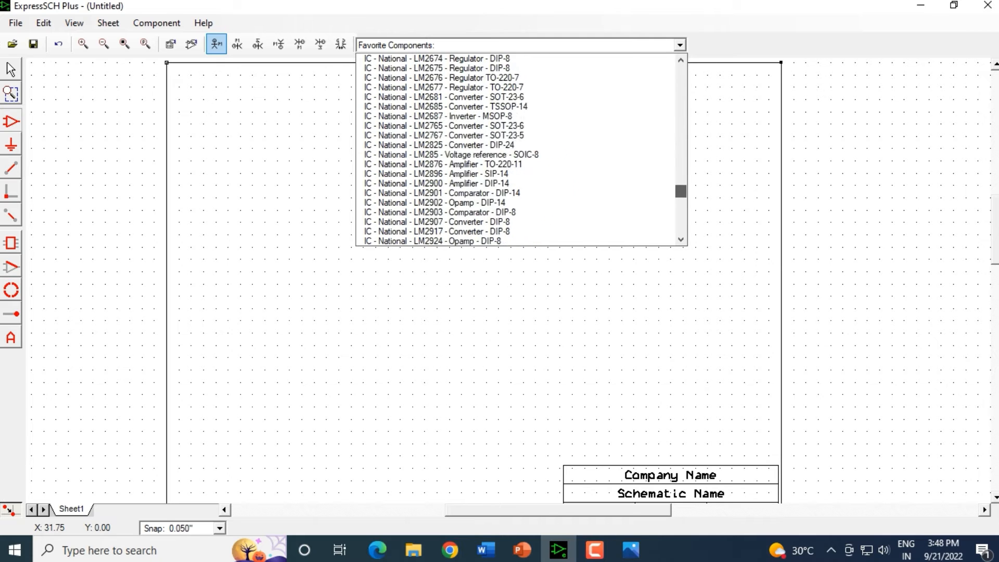
pyautogui.scroll(-12, 515, 183)
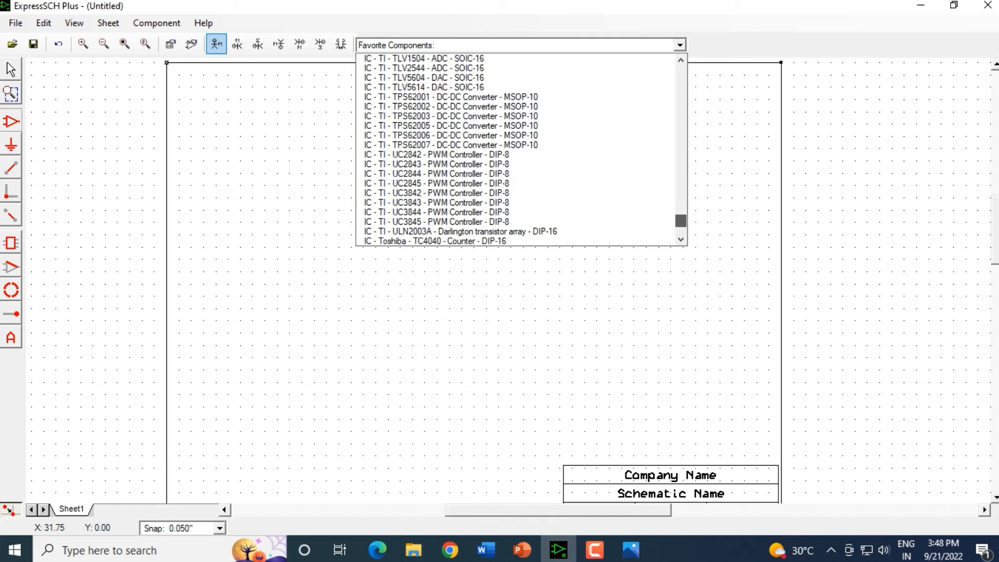
pyautogui.scroll(-5, 515, 183)
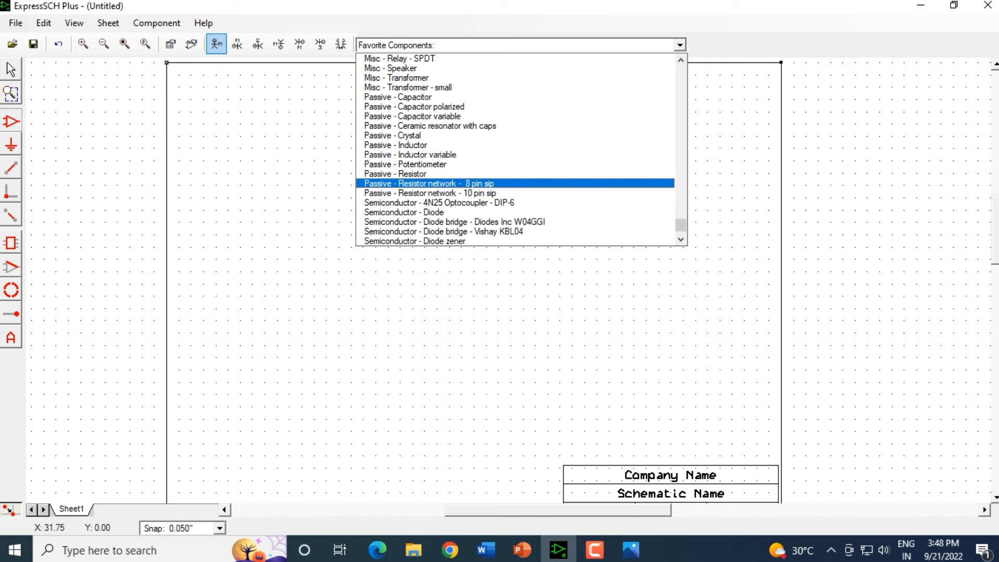
pyautogui.scroll(-2, 515, 183)
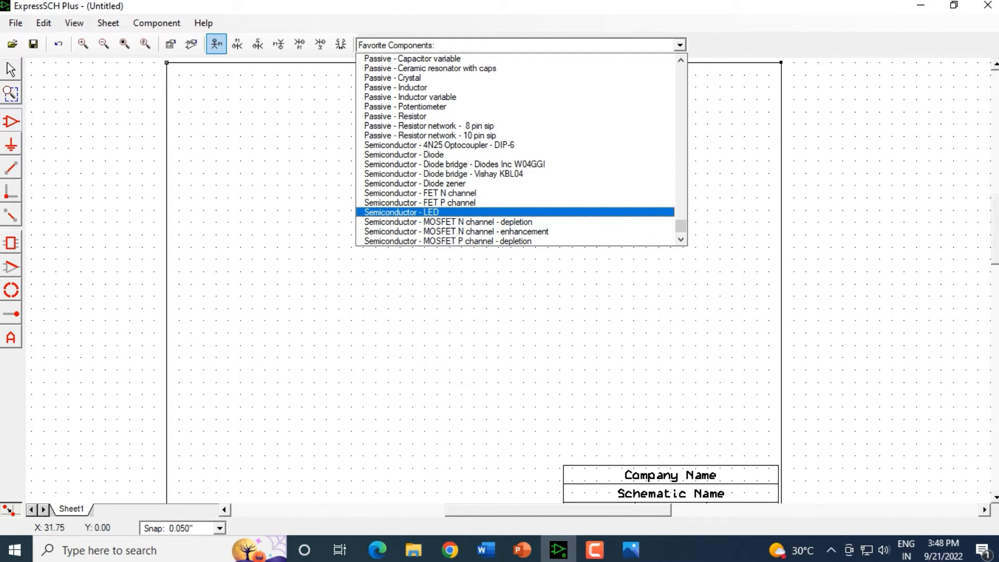
# Step: Choose Semiconductor - LED as the library component to place on the sheet
pyautogui.click(400, 212)
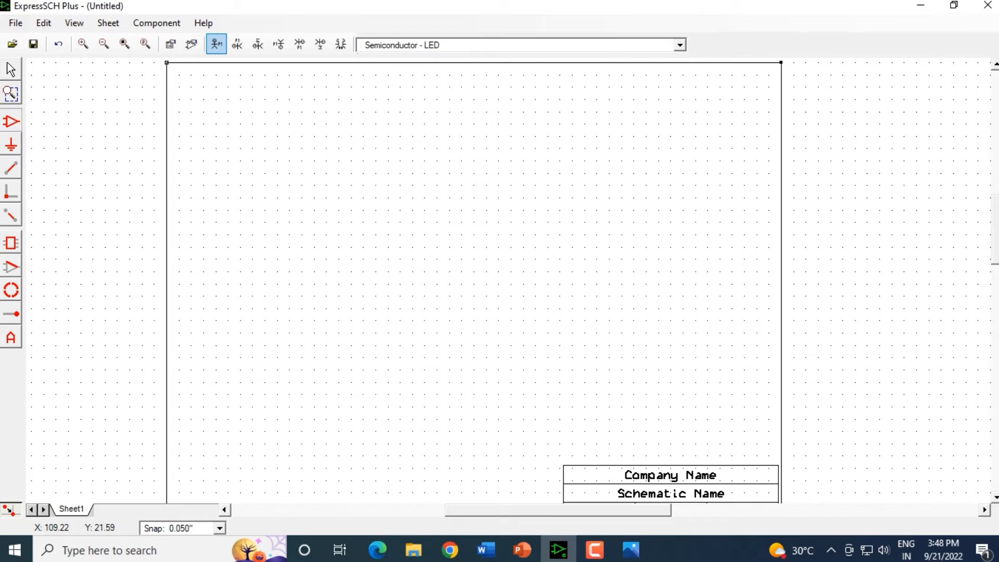
pyautogui.scroll(2, 432, 126)
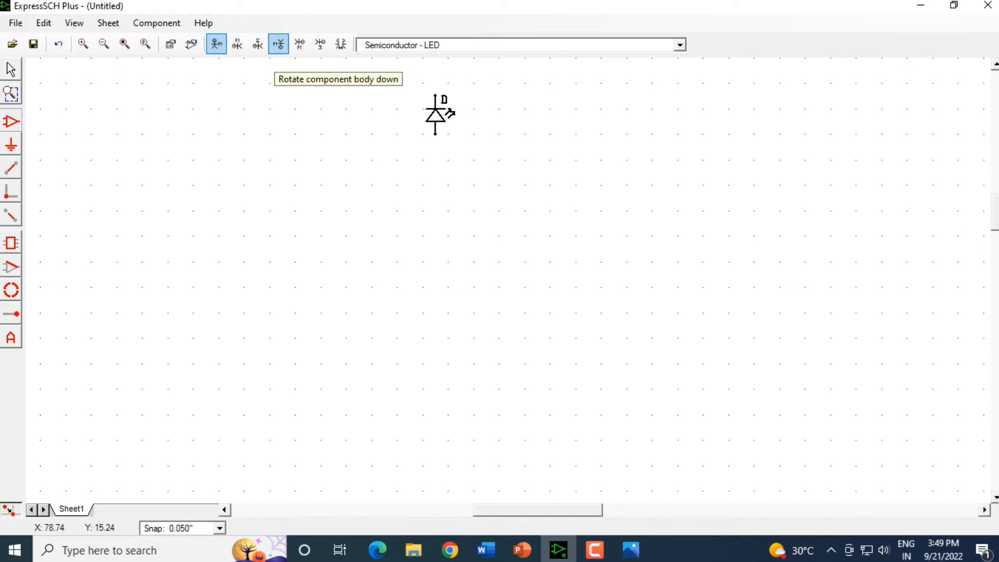
# Step: Select the placed LED and rotate it 90° so it stands vertically with the cathode pointing down
pyautogui.click(279, 44)
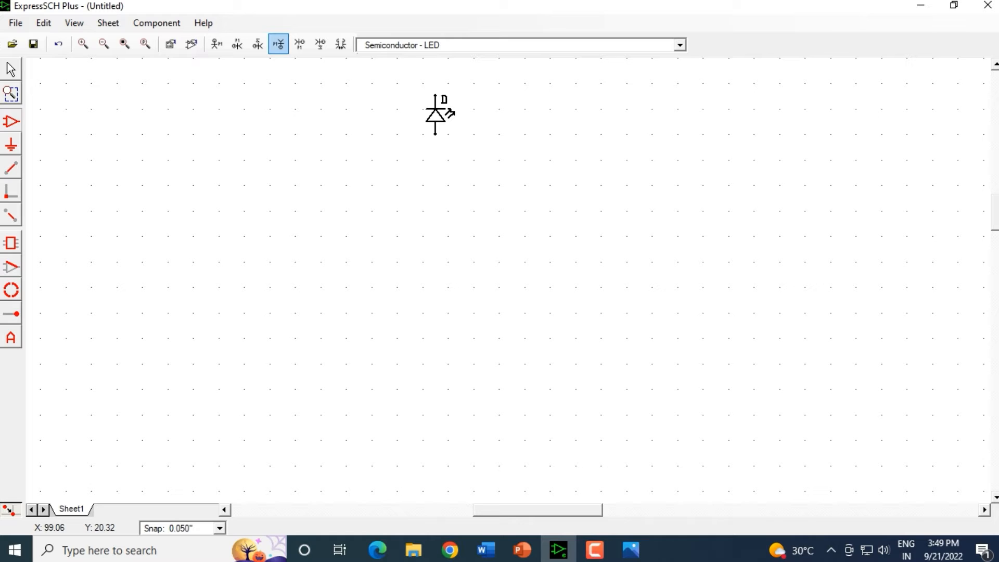
pyautogui.click(10, 69)
pyautogui.moveTo(397, 85); pyautogui.dragTo(502, 155)
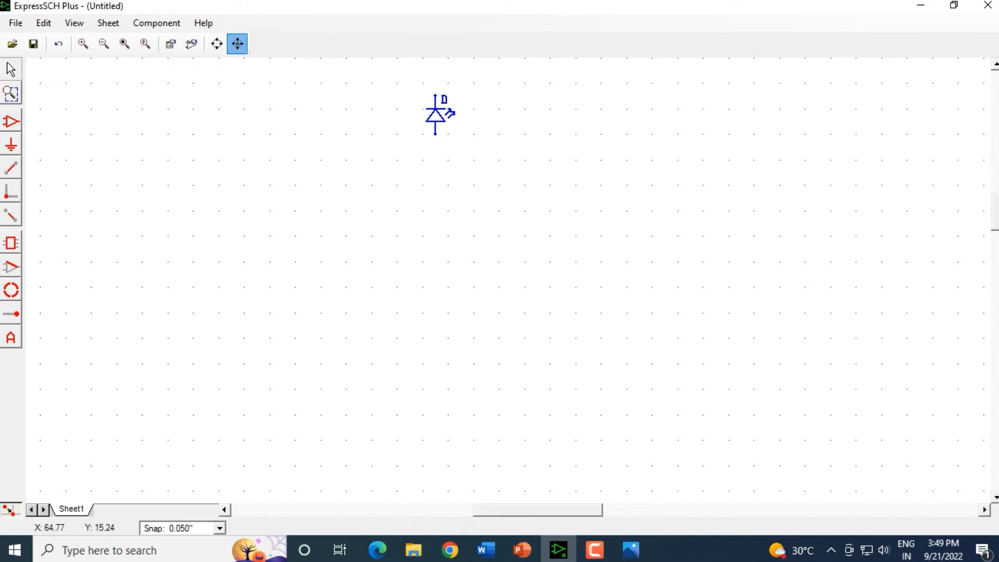
pyautogui.click(238, 46)
pyautogui.click(237, 46)
pyautogui.click(216, 44)
pyautogui.click(216, 44)
pyautogui.click(216, 44)
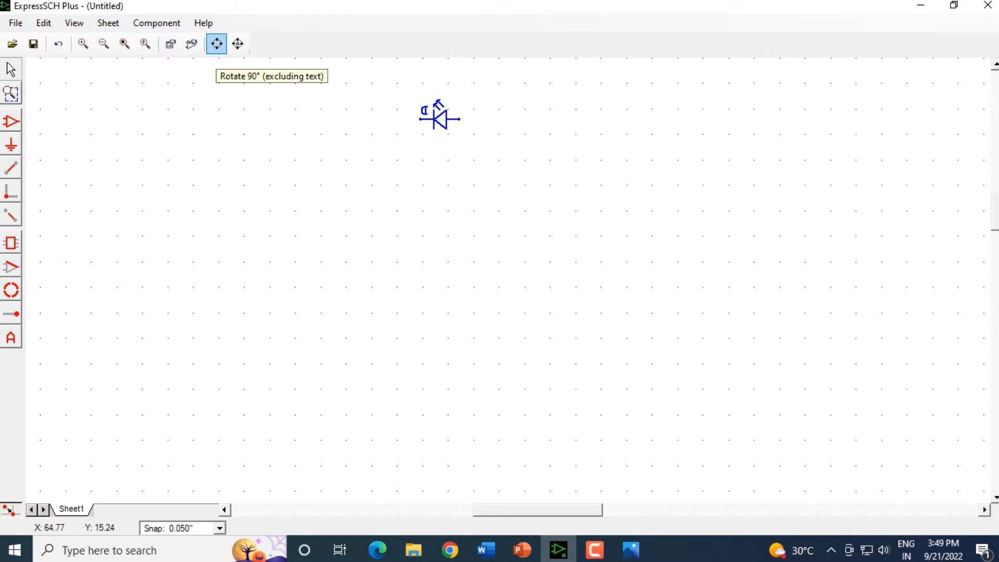
pyautogui.click(216, 43)
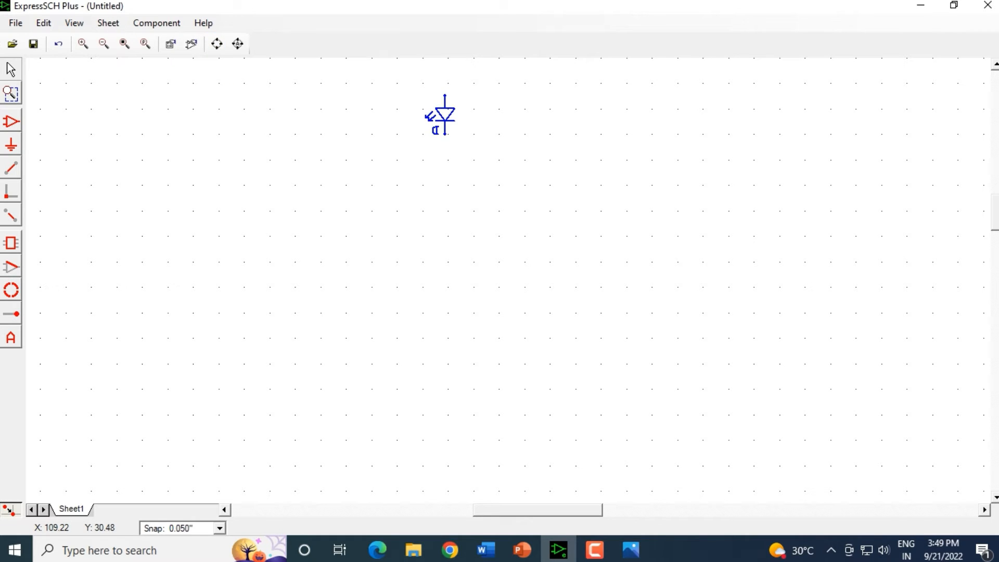
# Step: Set the LED's part ID to D1 and move its label beside the symbol
pyautogui.doubleClick(445, 115)
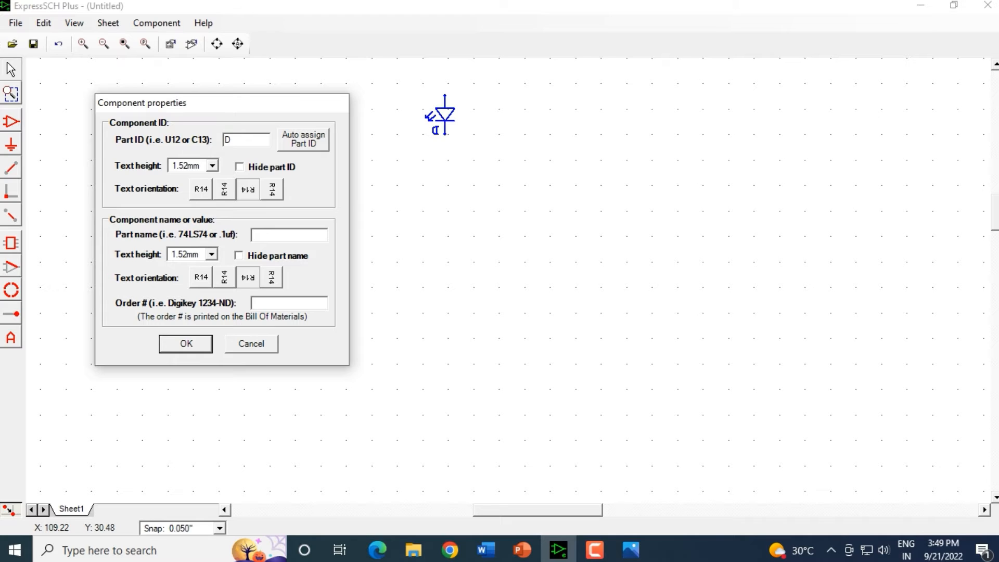
pyautogui.write('1')
pyautogui.press('Tab')
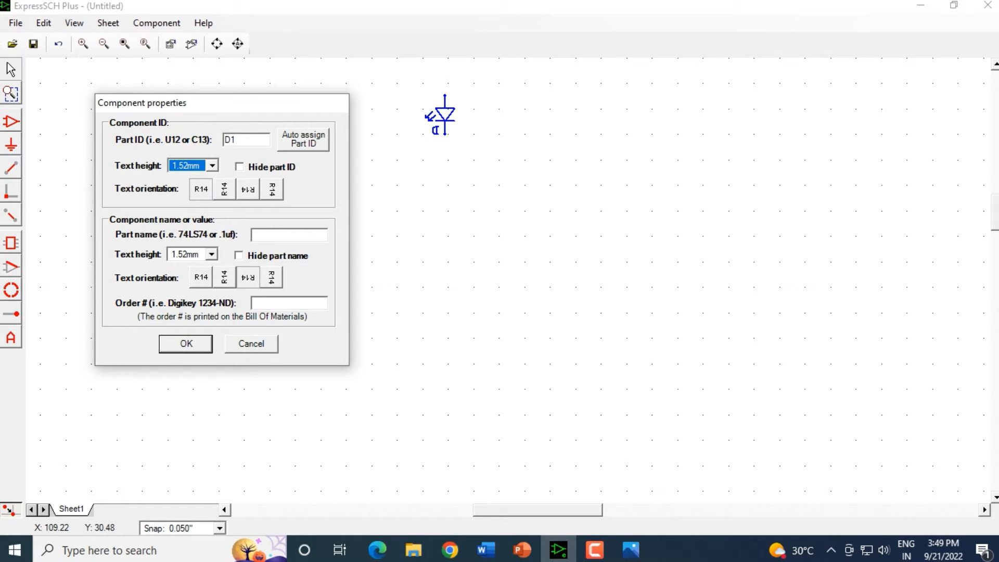
pyautogui.press('Return')
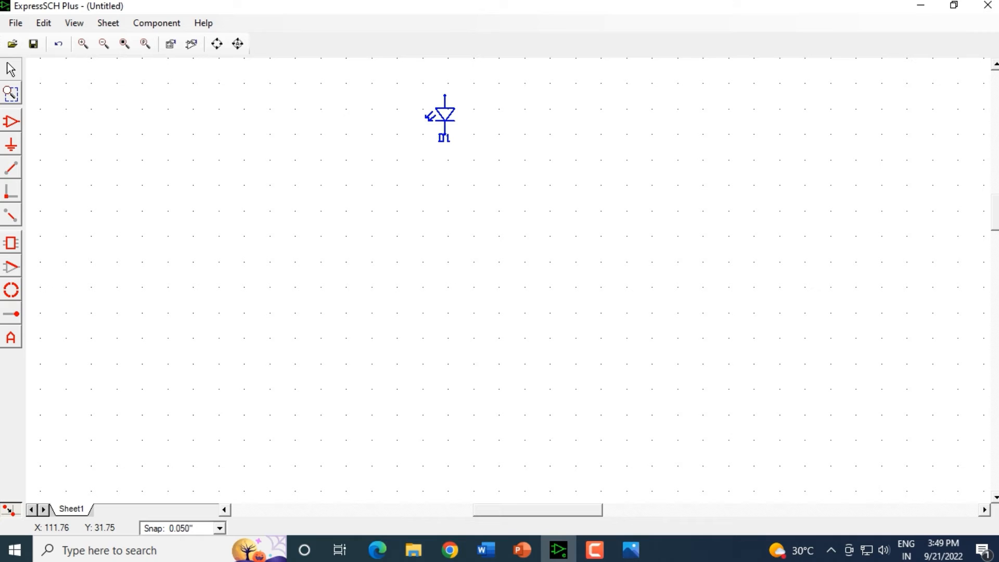
pyautogui.moveTo(441, 139); pyautogui.dragTo(425, 131)
pyautogui.click(452, 203)
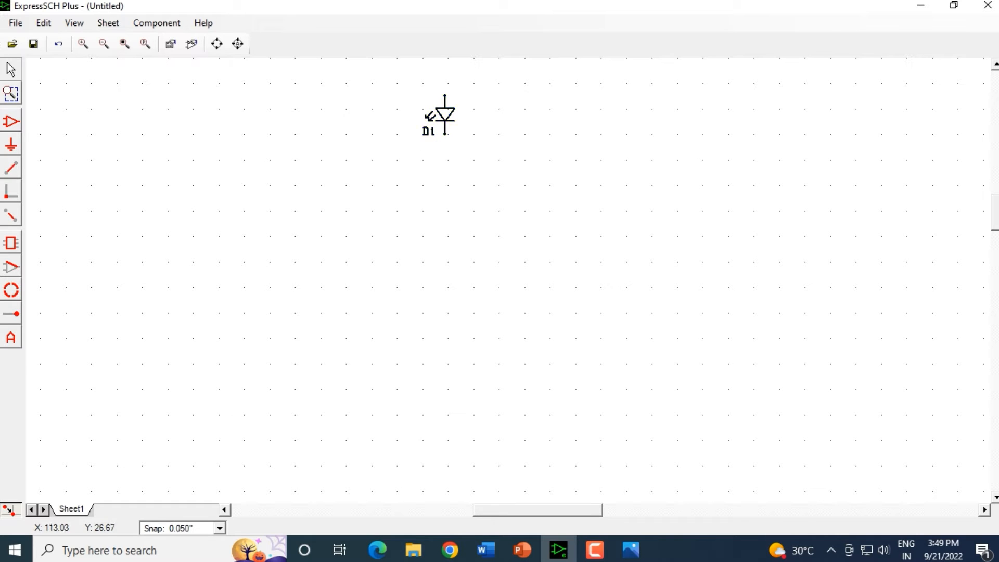
# Step: Copy the D1 LED and paste a duplicate just to its right
pyautogui.moveTo(422, 90); pyautogui.dragTo(475, 177)
pyautogui.rightClick(449, 116)
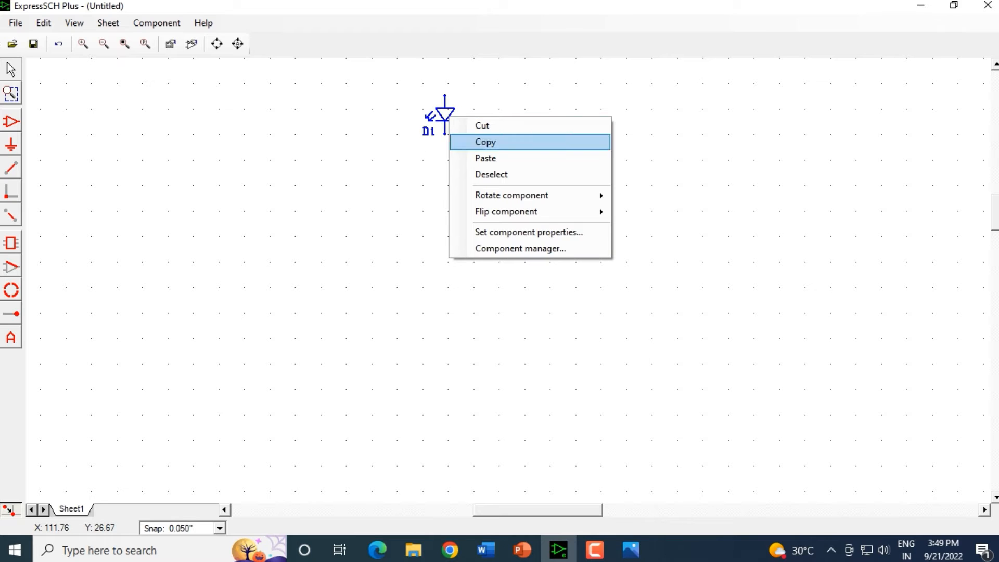
pyautogui.click(481, 141)
pyautogui.rightClick(500, 102)
pyautogui.click(537, 143)
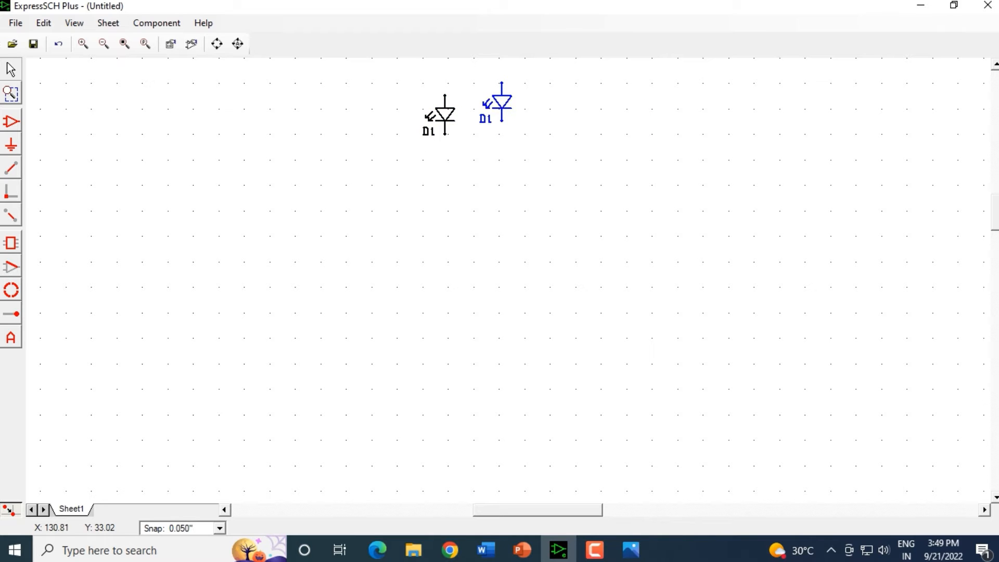
pyautogui.moveTo(501, 104); pyautogui.dragTo(499, 117)
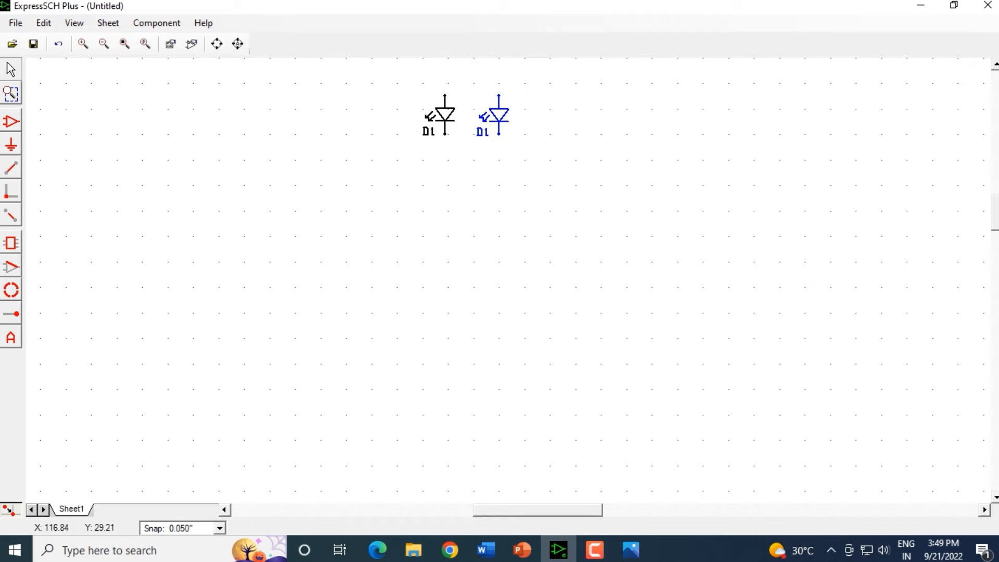
# Step: Change the duplicate LED's part ID to D2
pyautogui.doubleClick(500, 114)
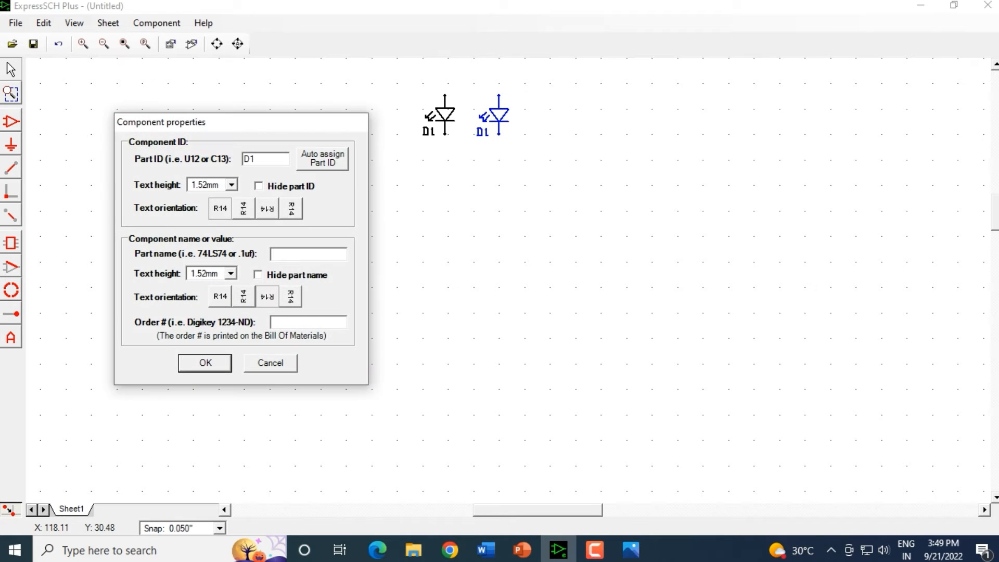
pyautogui.press('BackSpace')
pyautogui.write('2')
pyautogui.press('Tab')
pyautogui.press('Return')
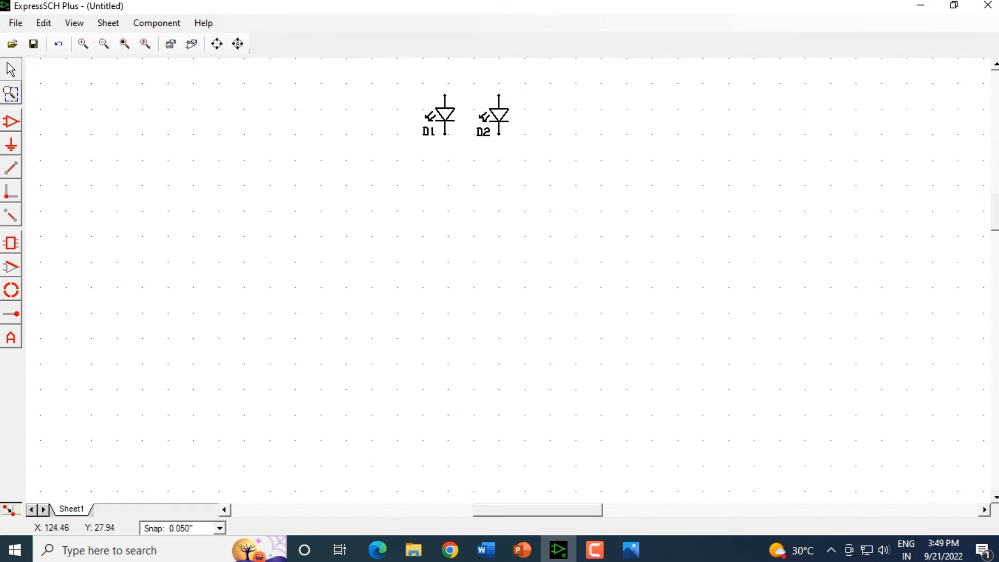
# Step: Reposition D1 and D2 so the two LEDs sit evenly spaced side by side
pyautogui.click(499, 115)
pyautogui.moveTo(493, 115); pyautogui.dragTo(487, 118)
pyautogui.click(519, 131)
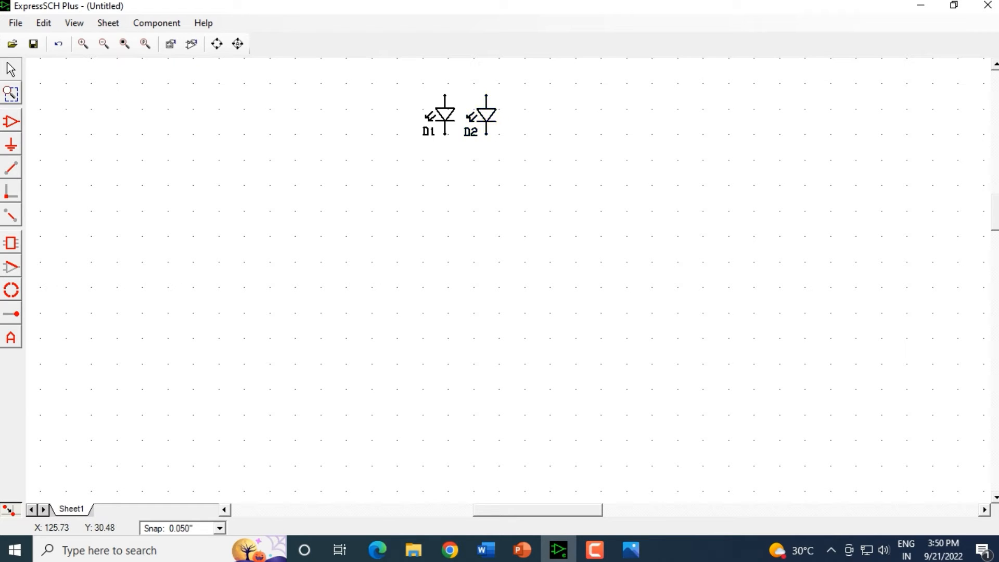
pyautogui.click(446, 115)
pyautogui.moveTo(445, 114); pyautogui.dragTo(449, 115)
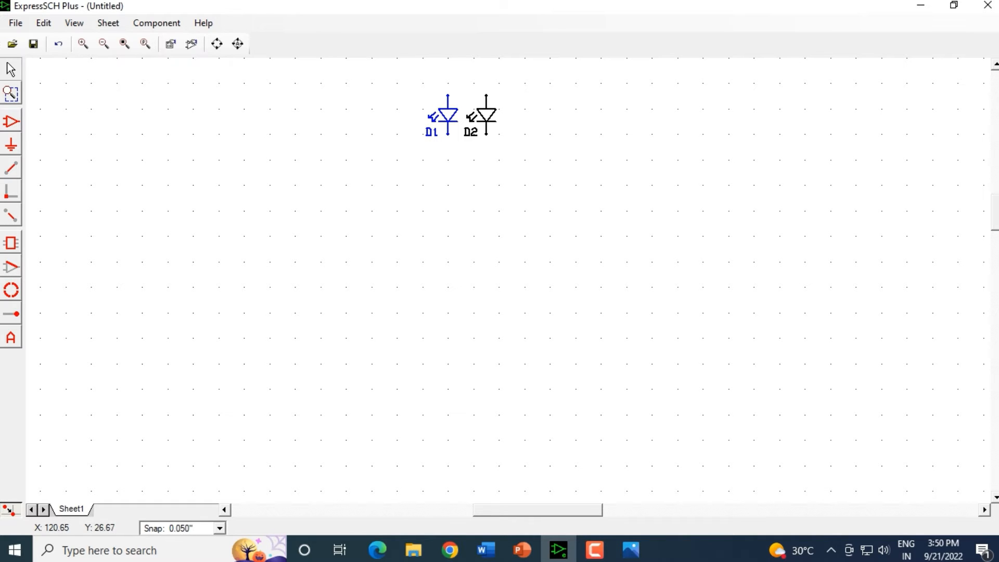
pyautogui.click(486, 111)
pyautogui.moveTo(487, 112); pyautogui.dragTo(499, 112)
pyautogui.click(436, 224)
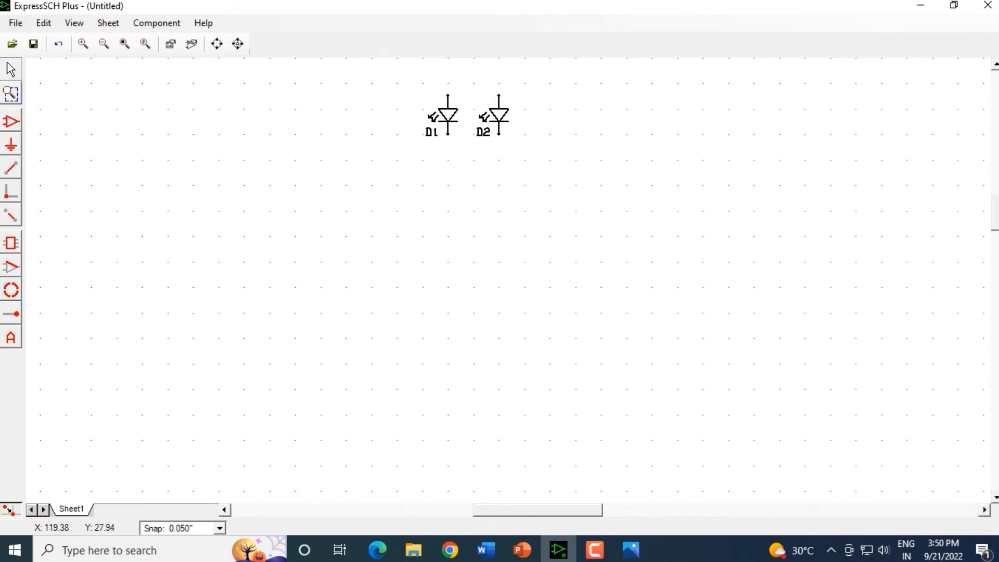
# Step: Copy D2 and paste a third LED to the right of D2 in line with the others
pyautogui.click(499, 111)
pyautogui.rightClick(499, 108)
pyautogui.click(521, 133)
pyautogui.click(575, 96)
pyautogui.hotkey('ctrl', 'v')
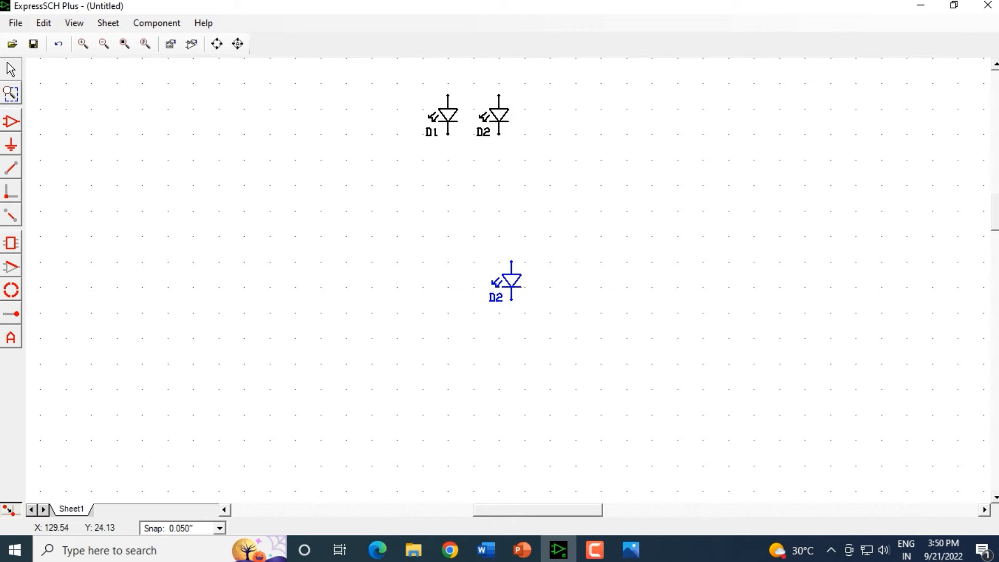
pyautogui.moveTo(512, 281); pyautogui.dragTo(550, 116)
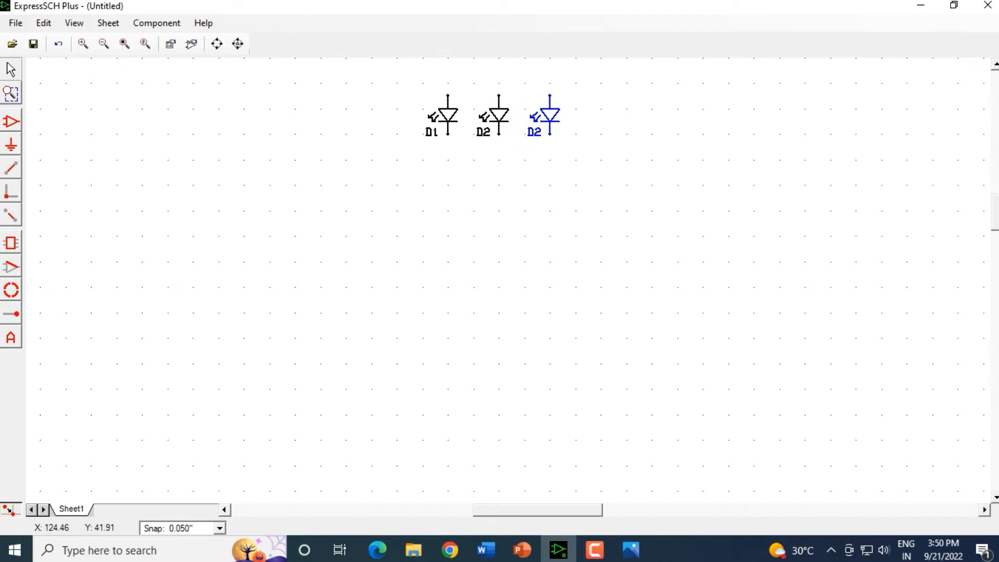
# Step: Change the third LED's part ID to D3
pyautogui.doubleClick(550, 116)
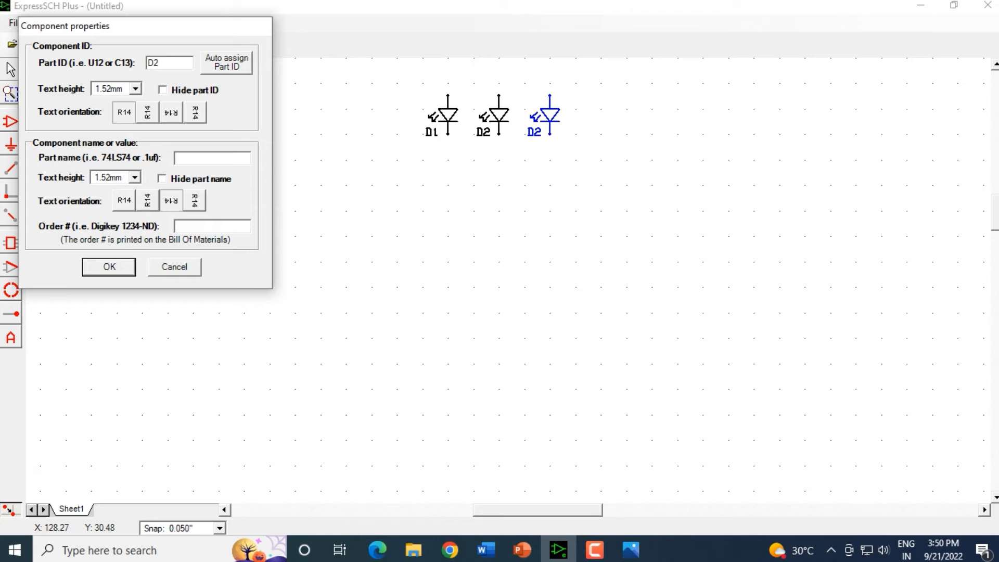
pyautogui.press('BackSpace')
pyautogui.write('3')
pyautogui.click(109, 267)
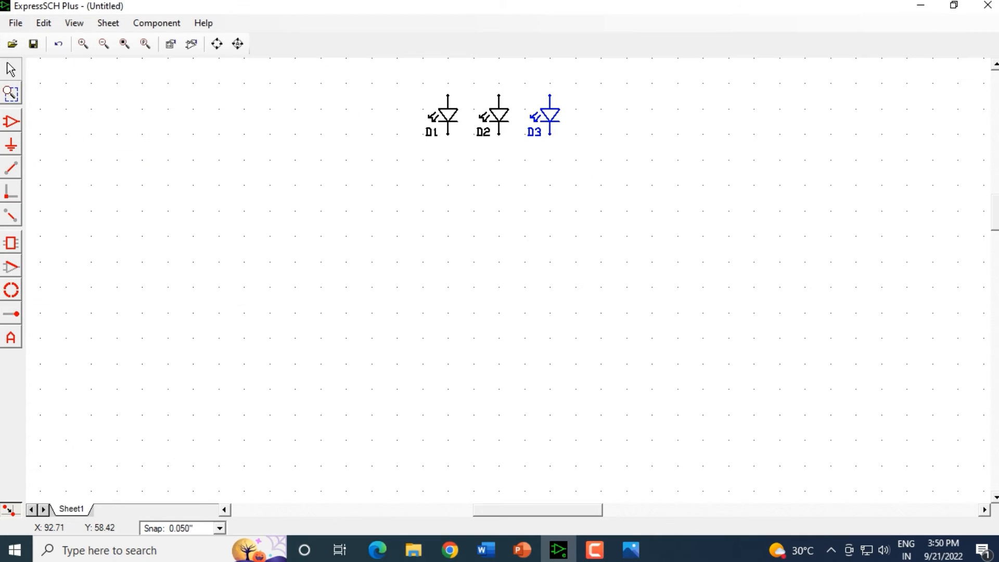
pyautogui.click(595, 128)
# Step: Check the LED arrangement in the Automatic-baby-night-light-circuit-II reference image
pyautogui.scroll(-1, 568, 300)
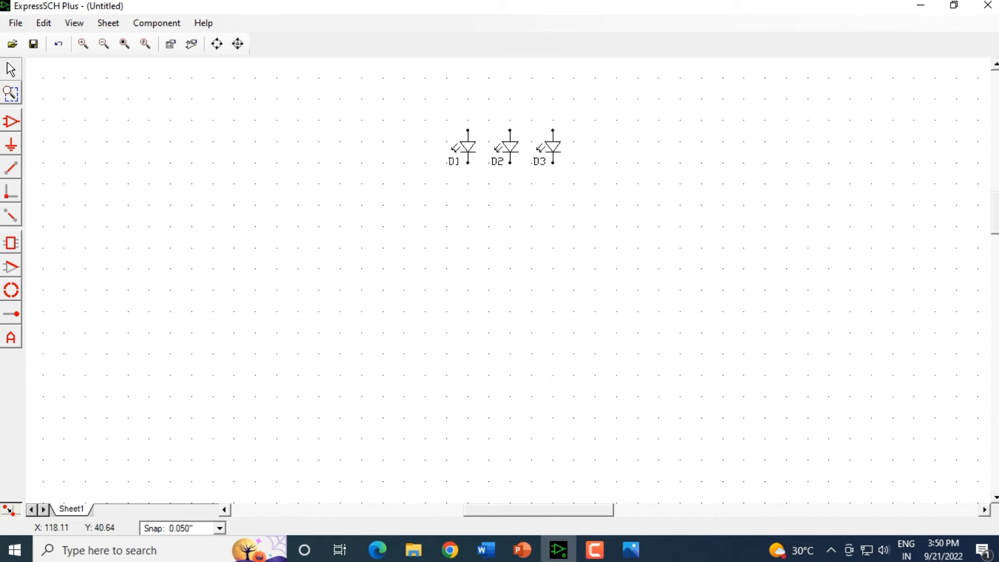
pyautogui.click(631, 550)
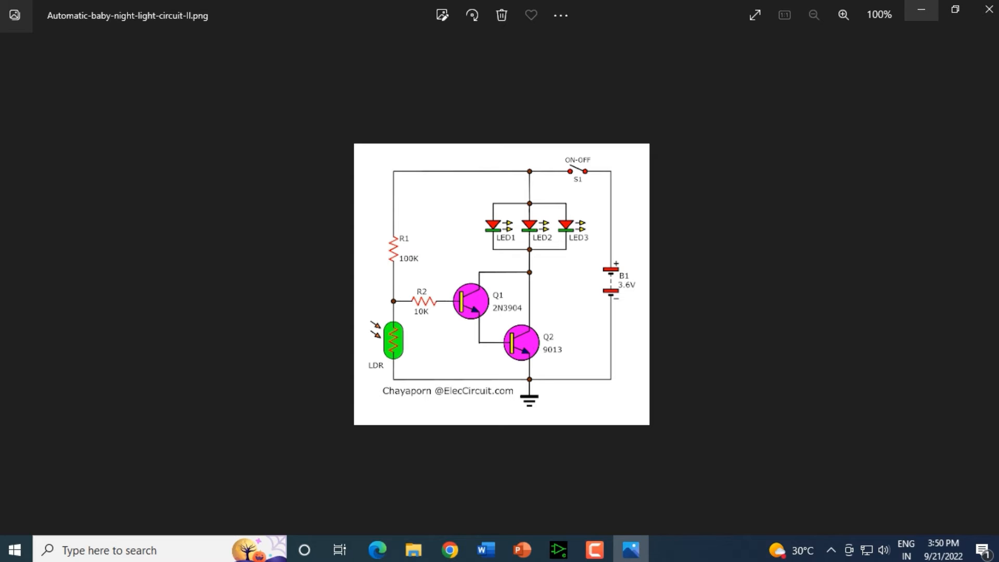
pyautogui.click(921, 9)
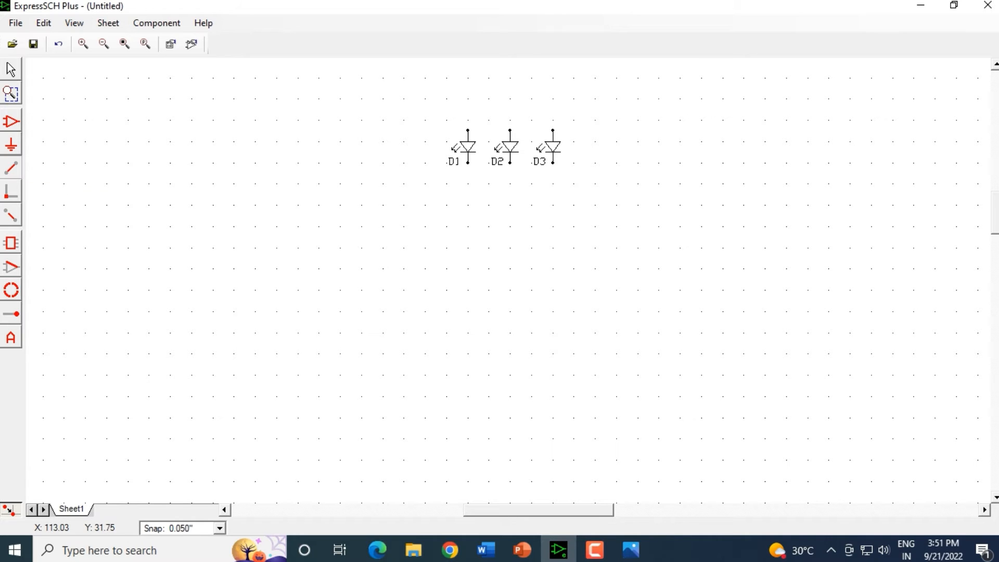
# Step: Wire the lower pins of D1, D2 and D3 together with a horizontal wire
pyautogui.scroll(7, 470, 158)
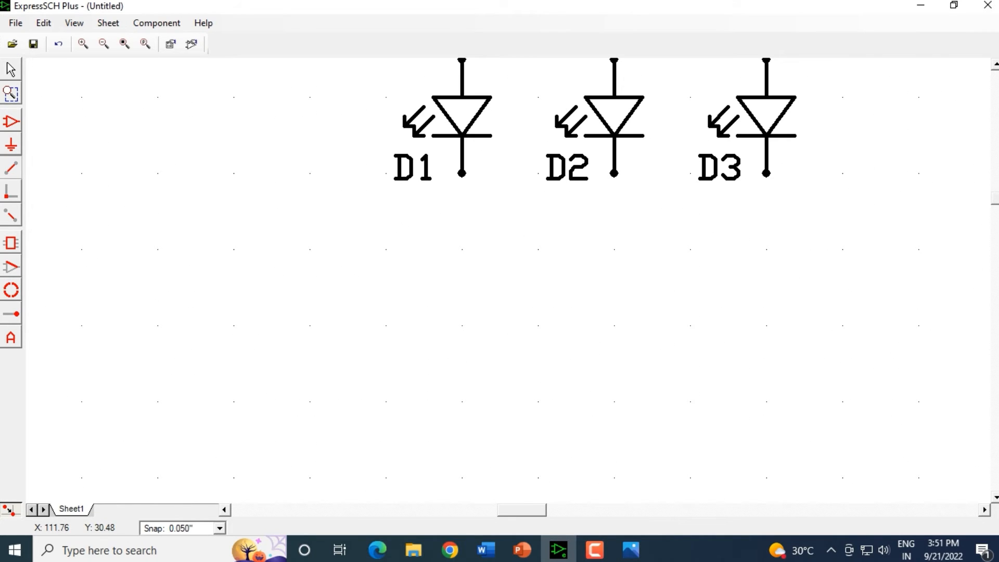
pyautogui.click(462, 173)
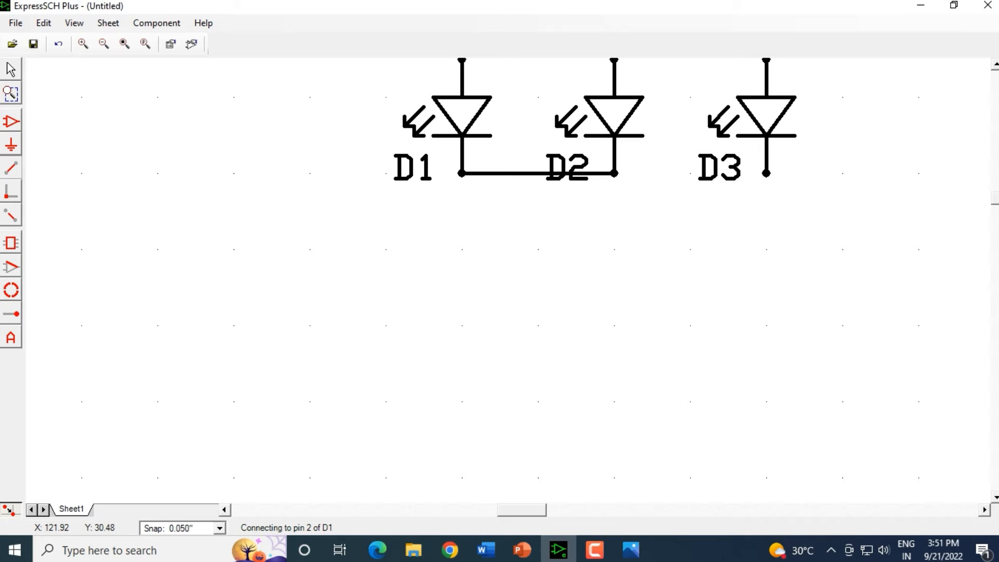
pyautogui.click(614, 173)
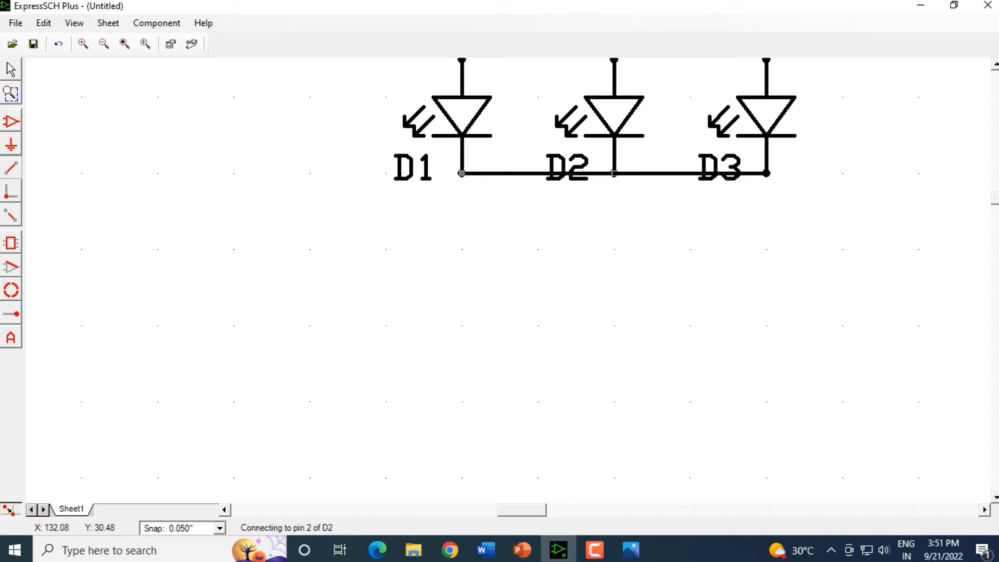
pyautogui.click(766, 173)
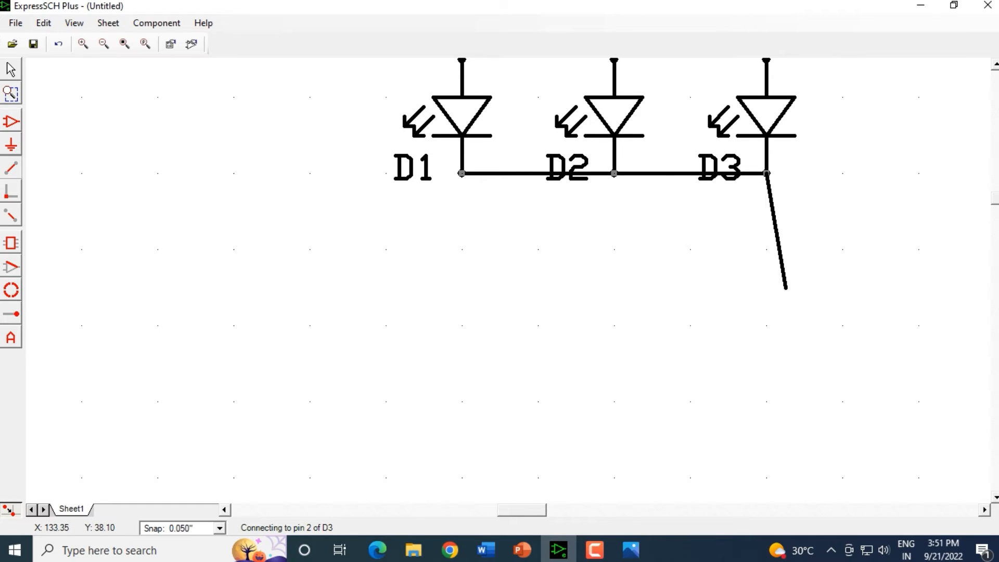
pyautogui.press('Escape')
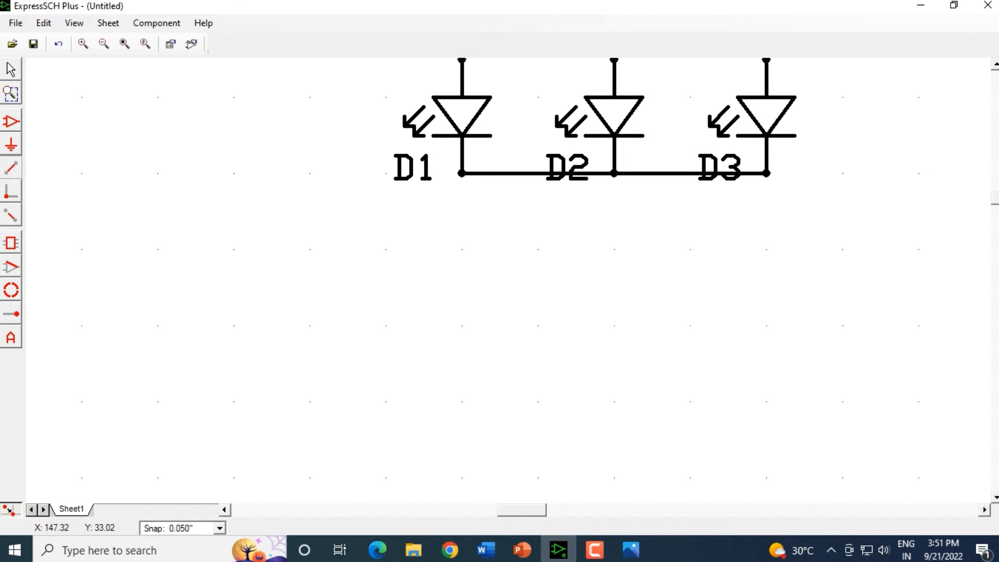
# Step: Connect the upper pins of D1, D2 and D3 with a horizontal wire
pyautogui.moveTo(995, 198); pyautogui.dragTo(995, 196)
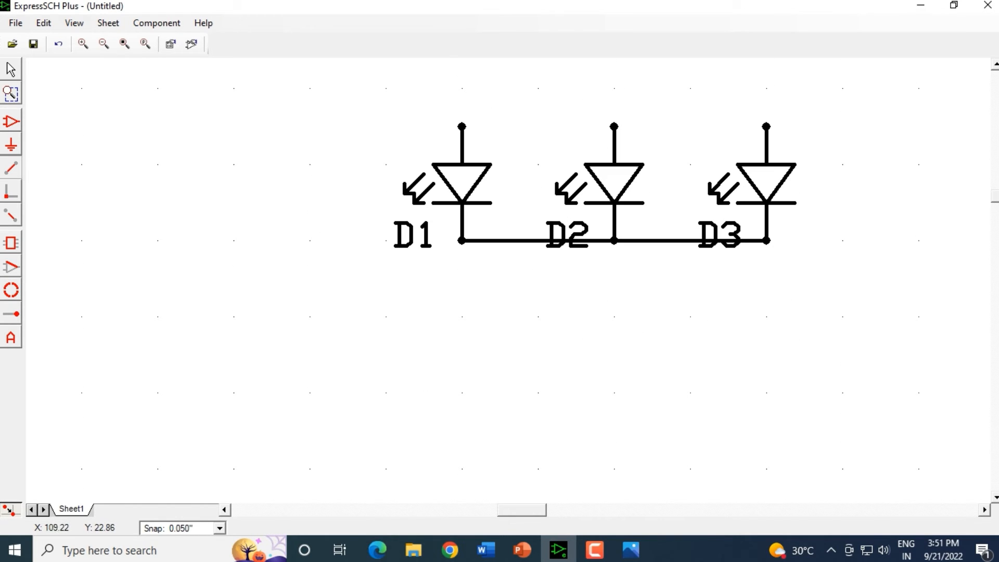
pyautogui.moveTo(461, 127); pyautogui.dragTo(766, 126)
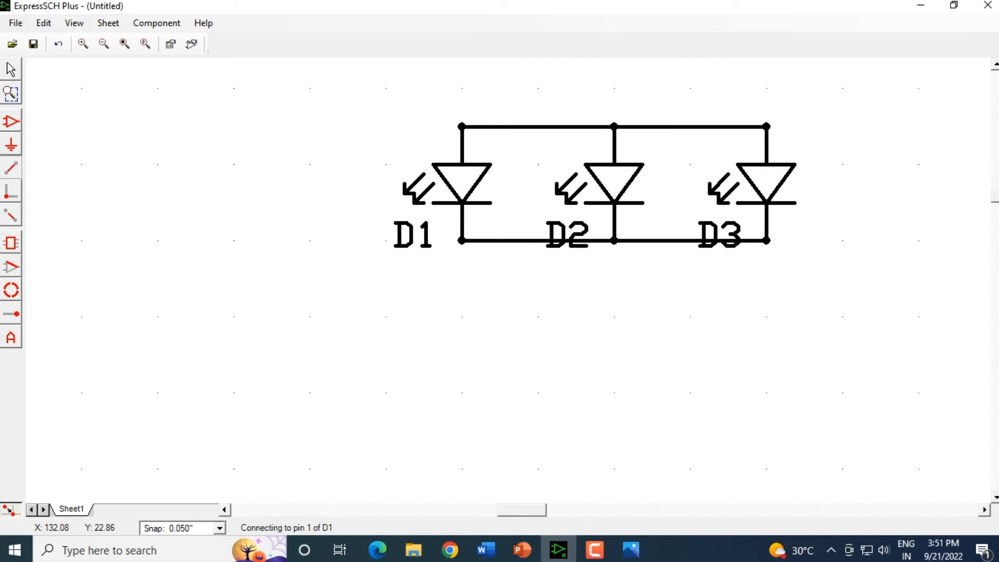
pyautogui.click(766, 126)
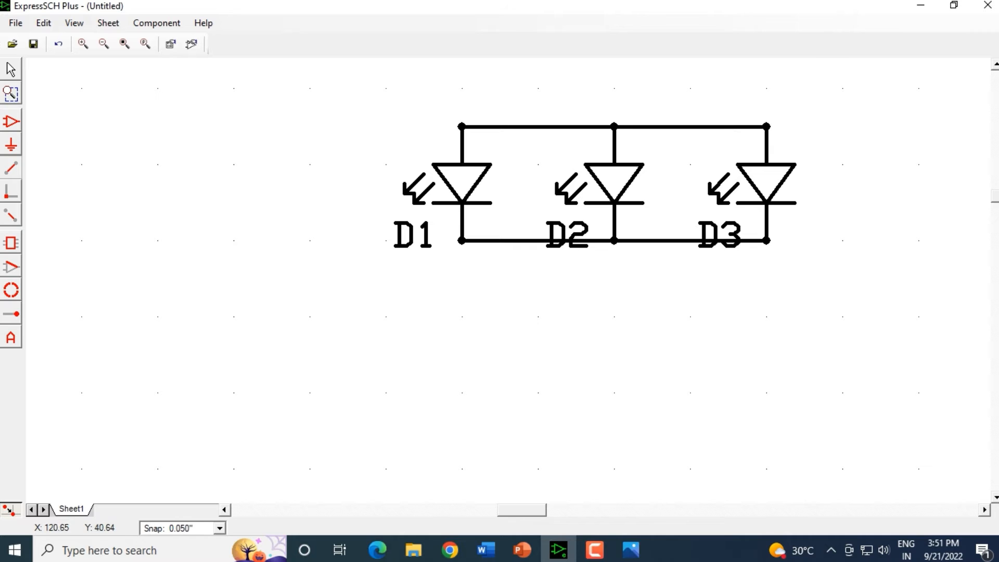
# Step: Compare the LED schematic with the Automatic-baby-night-light-circuit-II reference image
pyautogui.scroll(-1, 560, 399)
pyautogui.scroll(-1, 564, 394)
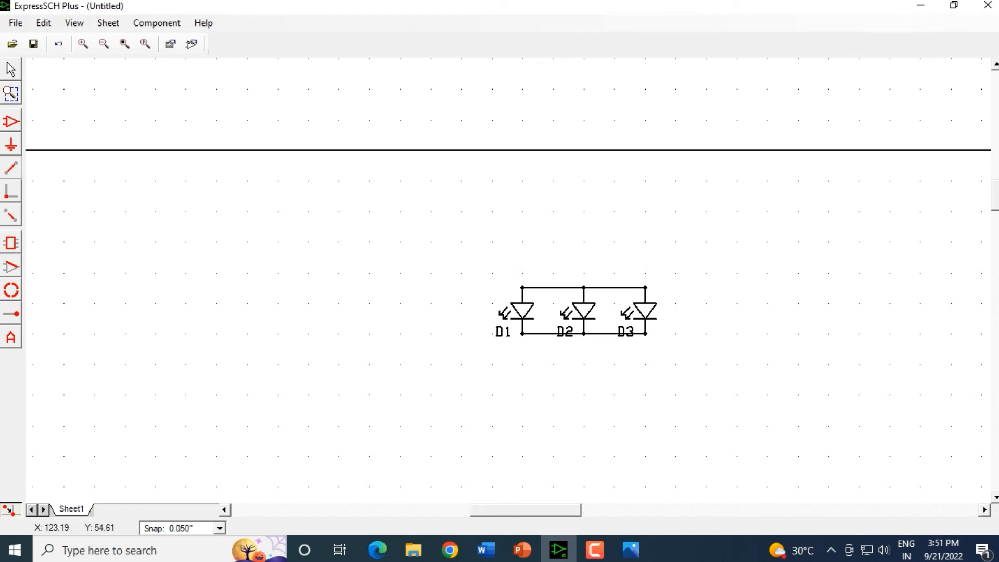
pyautogui.hotkey('alt', 'Tab')
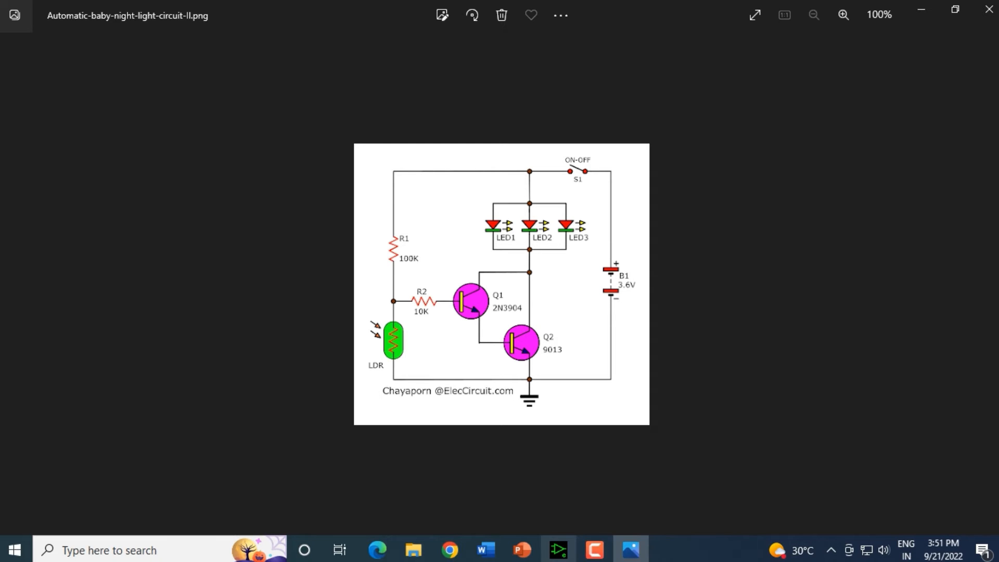
pyautogui.click(559, 549)
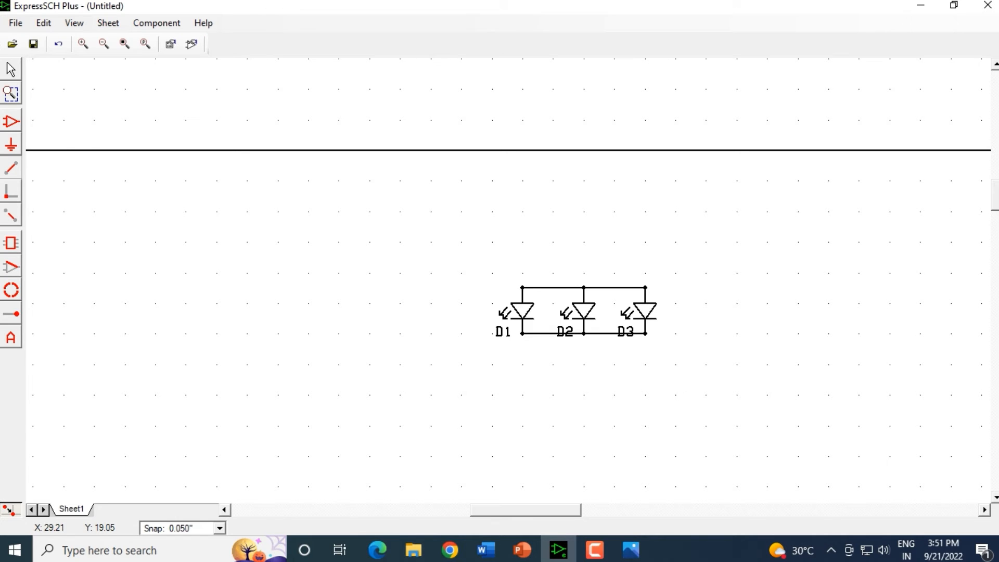
# Step: Place a Passive - Resistor component and move it to the left of D1, level with the LEDs
pyautogui.click(11, 121)
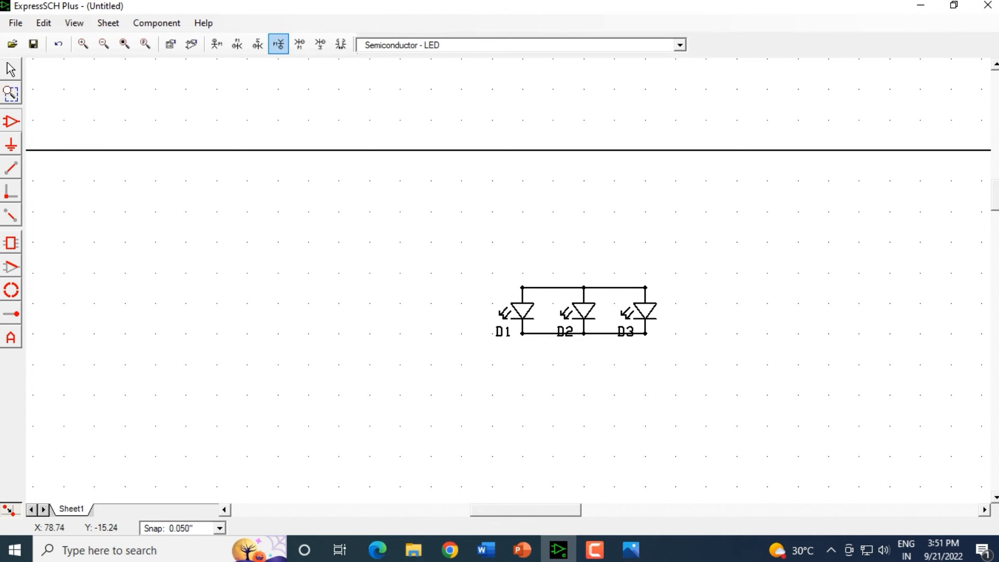
pyautogui.click(680, 45)
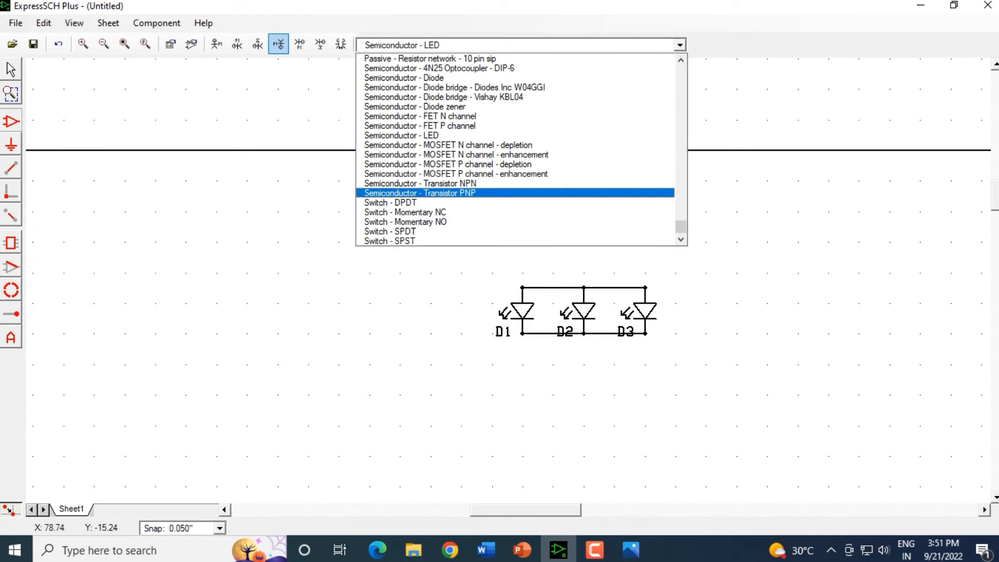
pyautogui.scroll(3, 515, 150)
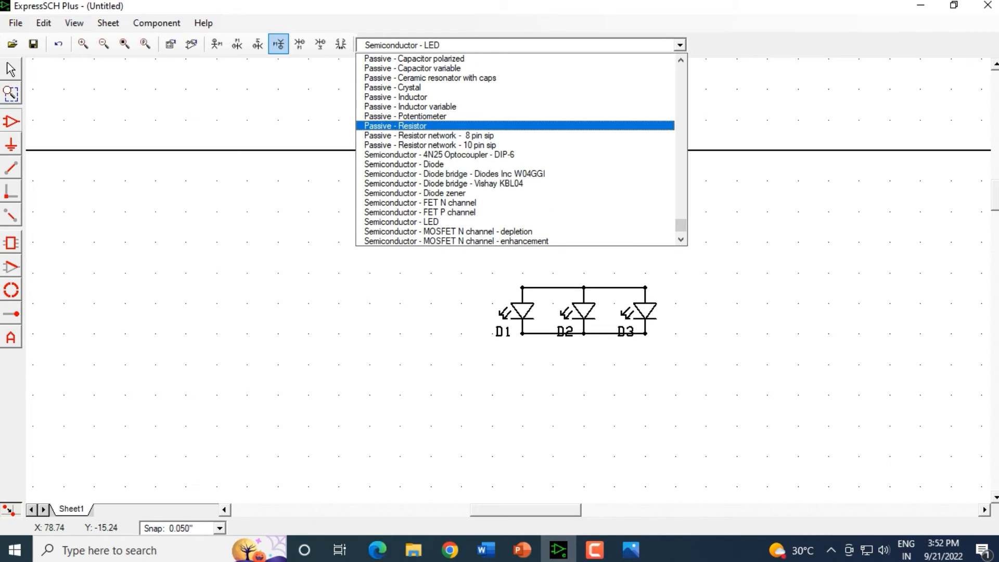
pyautogui.click(395, 126)
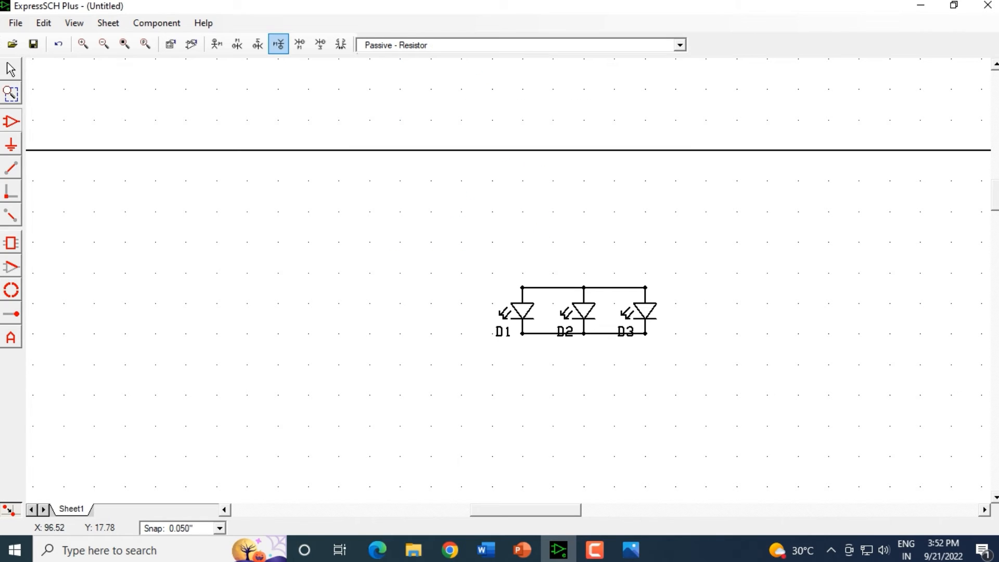
pyautogui.click(438, 241)
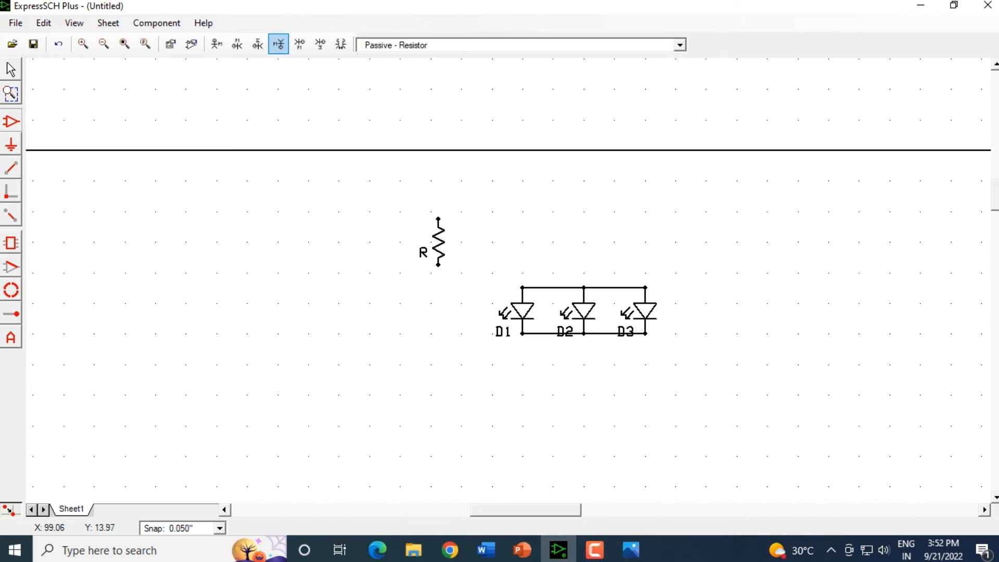
pyautogui.click(11, 69)
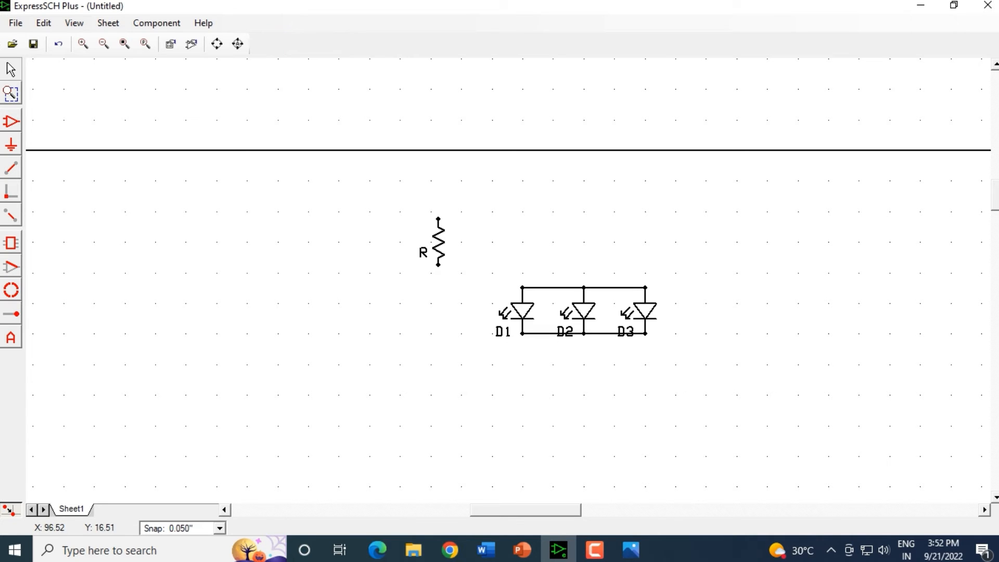
pyautogui.moveTo(438, 241); pyautogui.dragTo(431, 310)
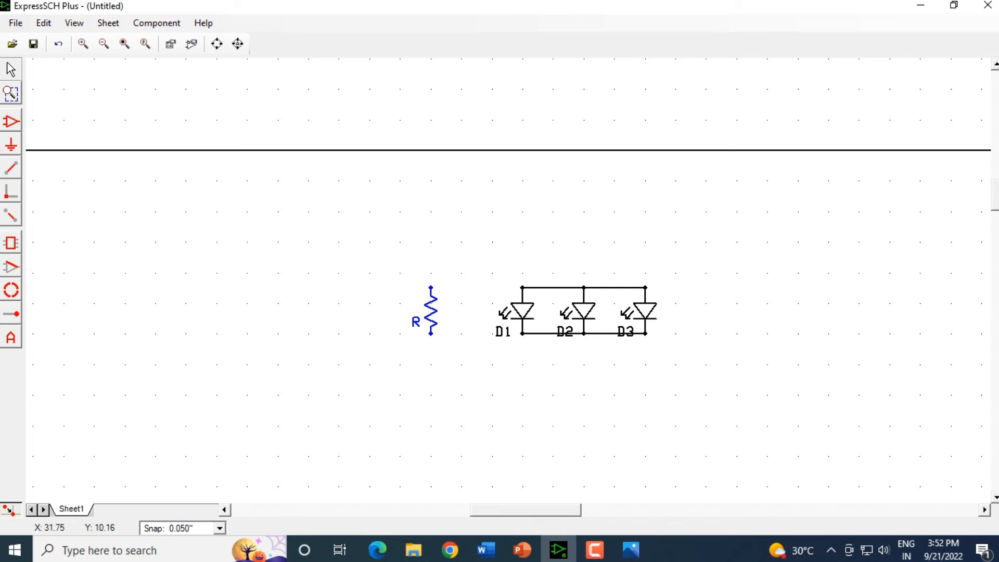
# Step: Wire the resistor's upper pin up and across to the top LED wire above D2
pyautogui.click(11, 168)
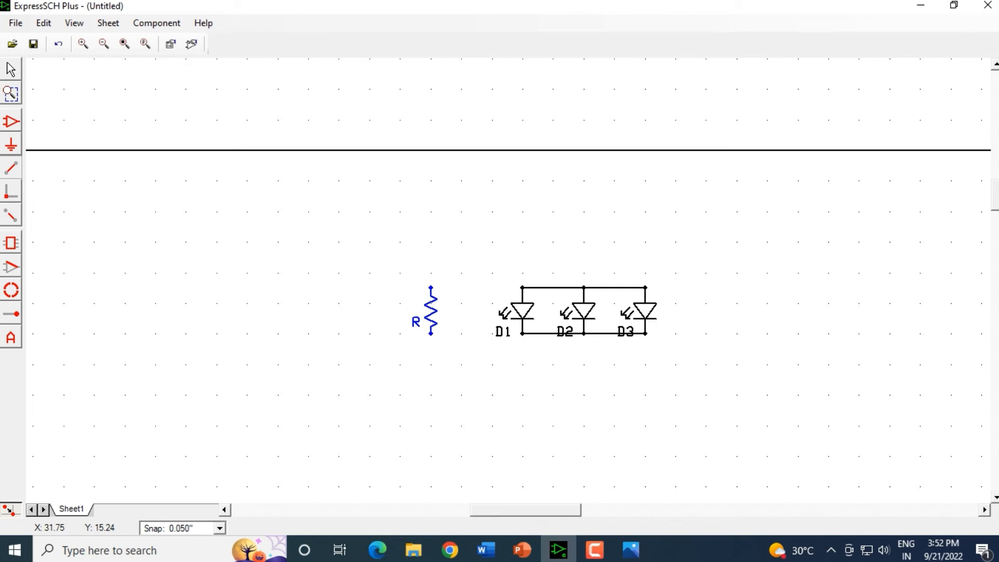
pyautogui.click(431, 287)
pyautogui.click(431, 242)
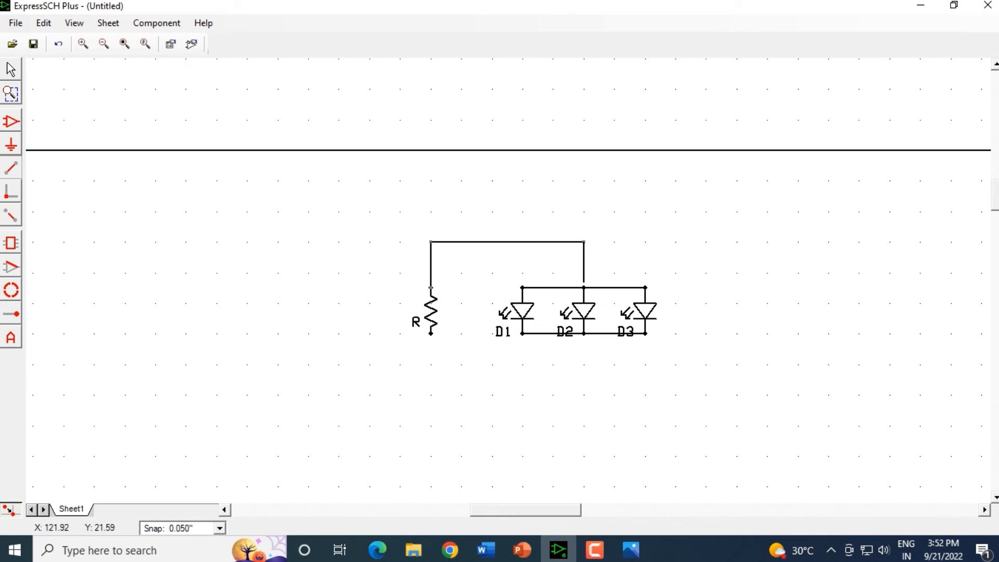
pyautogui.click(584, 287)
pyautogui.scroll(7, 484, 310)
pyautogui.scroll(-2, 485, 311)
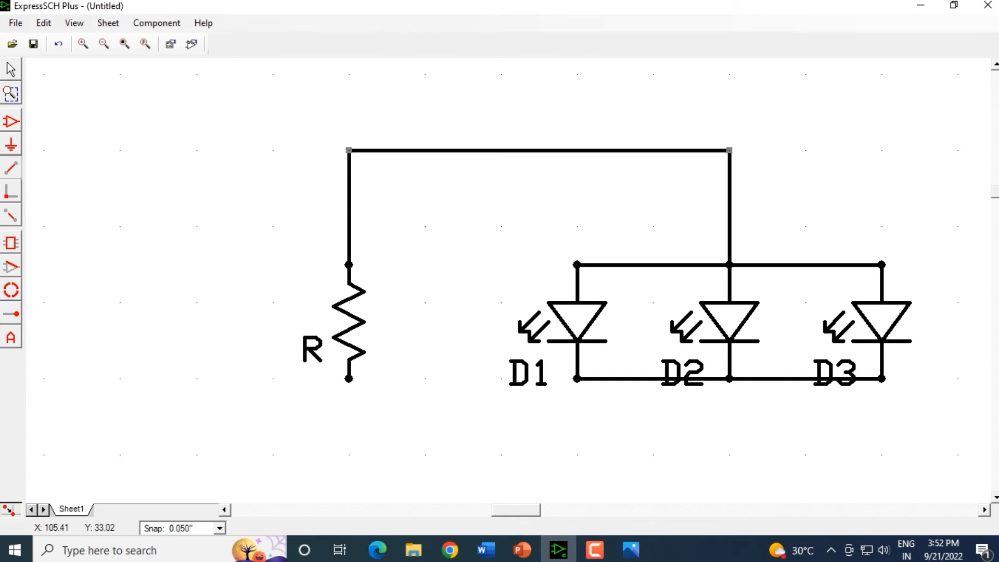
# Step: Switch to the reference image to check the next connections
pyautogui.click(630, 550)
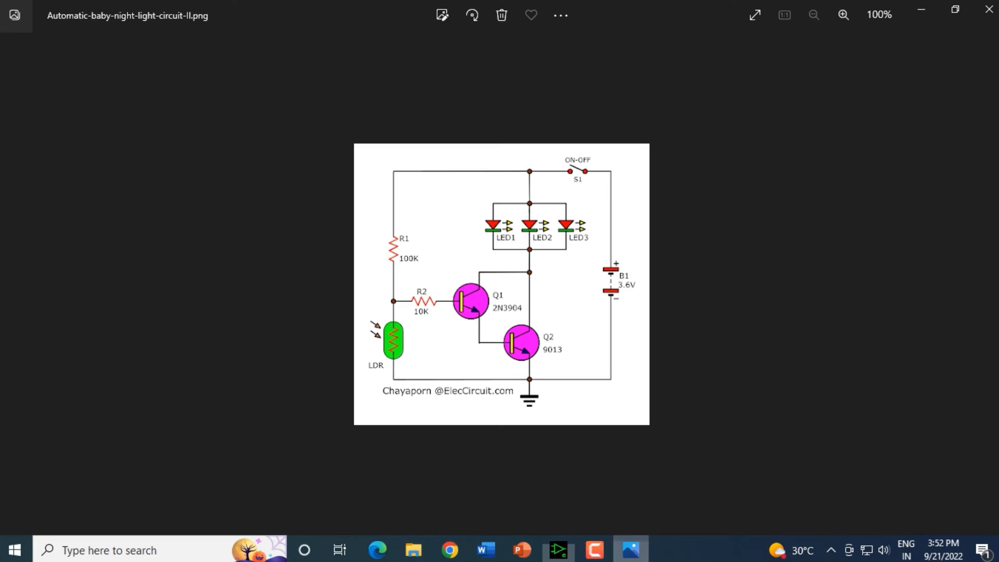